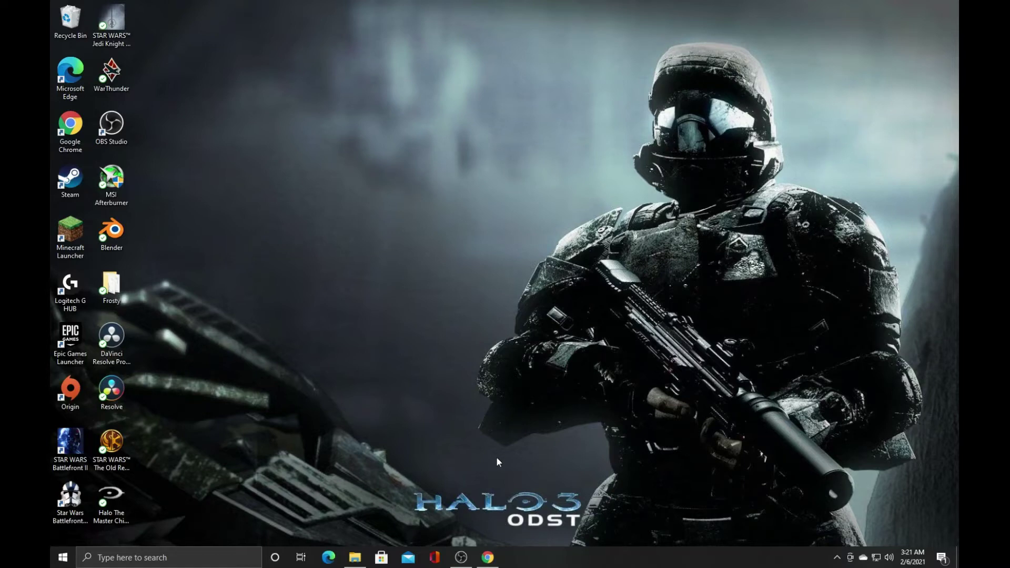
# In Chrome, download the Battlefront: Halation Mappack 1.5 (Standalone) zip from the mod's ModDB downloads page.
pyautogui.click(487, 559)
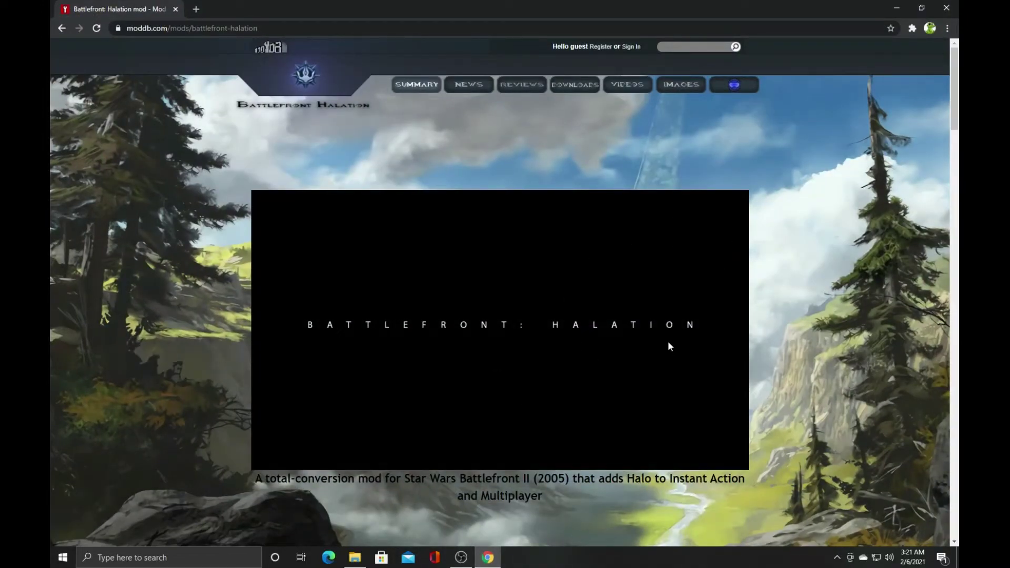
pyautogui.click(575, 89)
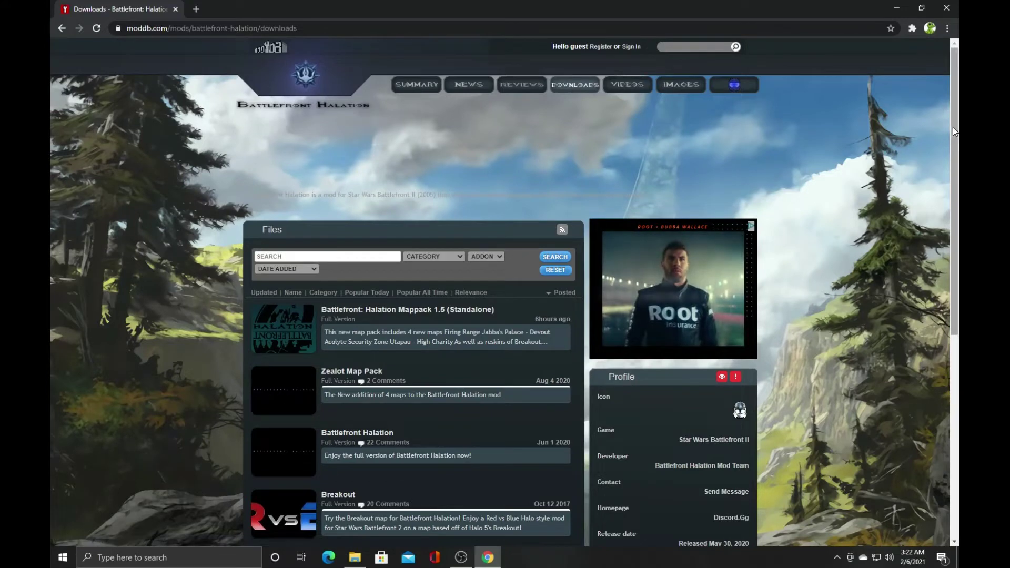
pyautogui.moveTo(952, 125); pyautogui.dragTo(953, 185)
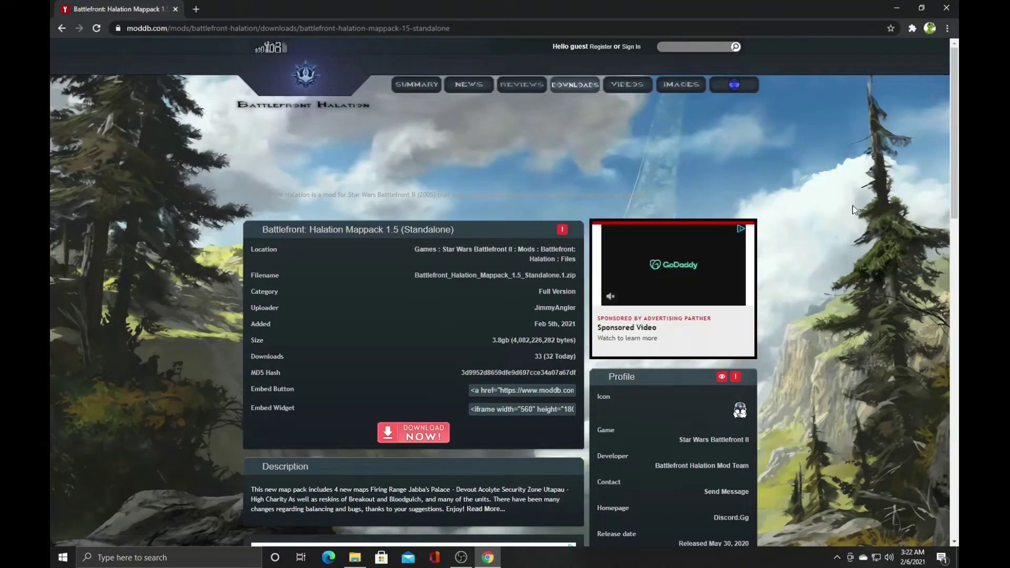
pyautogui.scroll(-2, 957, 179)
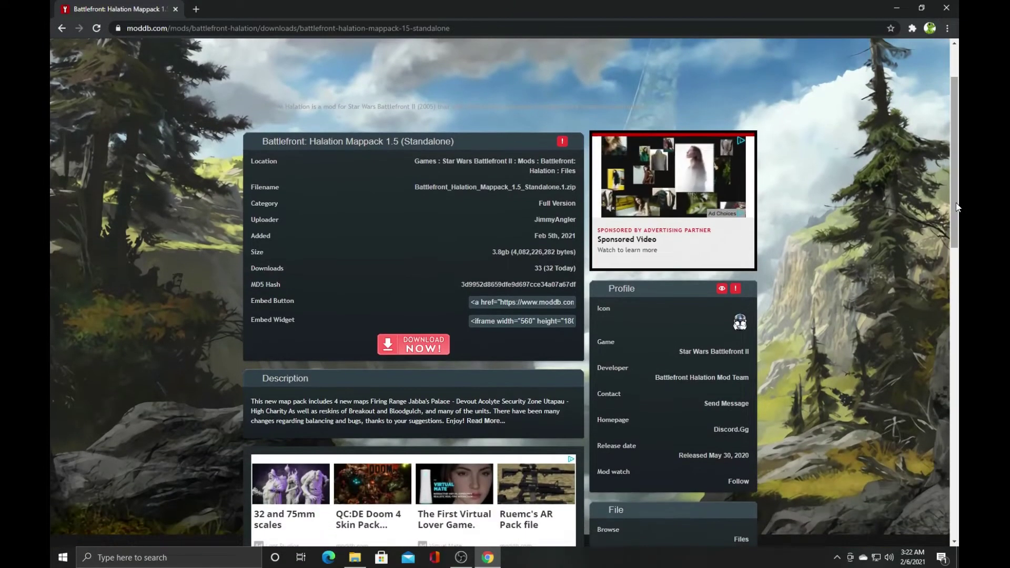
pyautogui.click(433, 350)
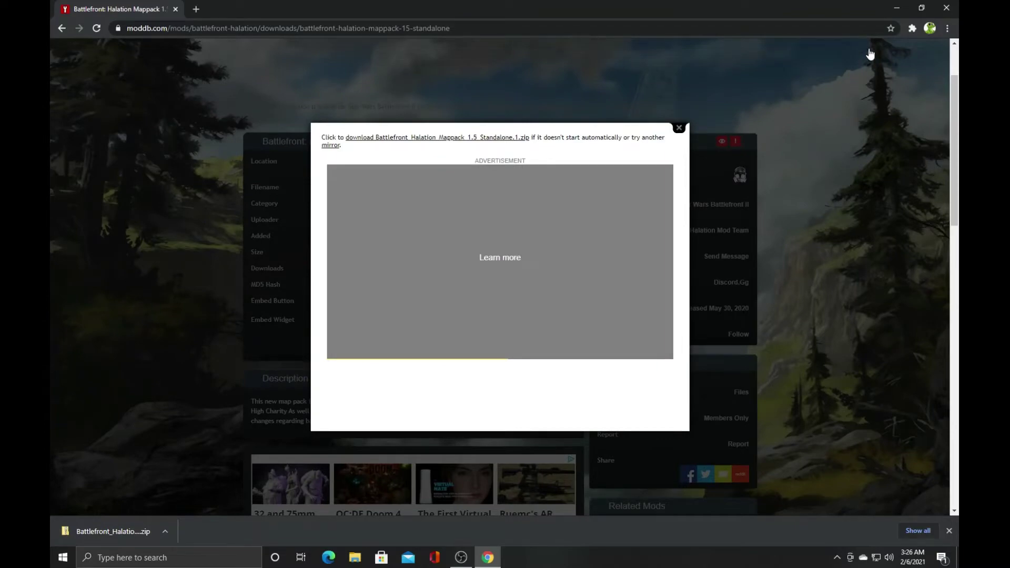
pyautogui.click(893, 7)
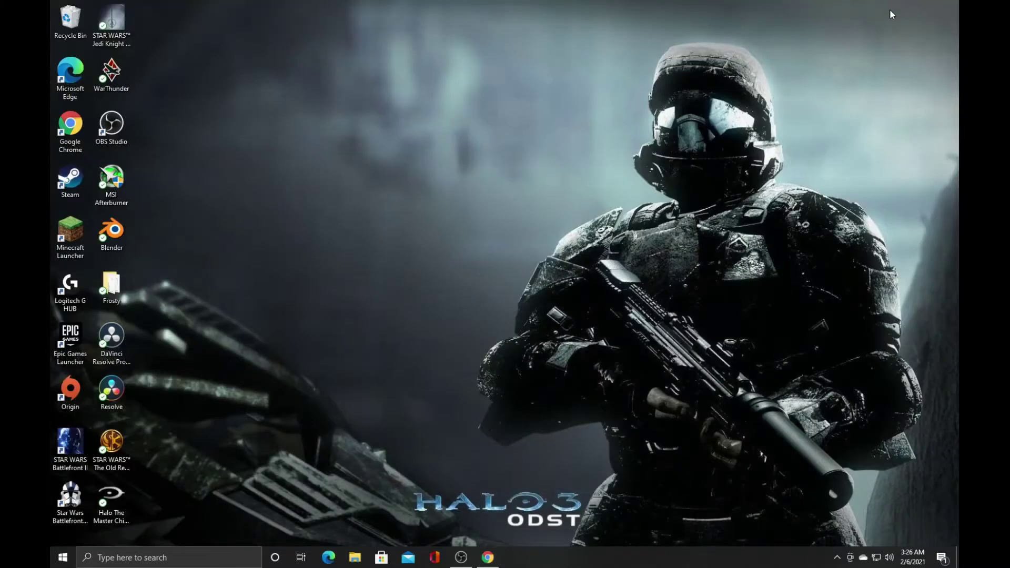
# In File Explorer, copy the HLO and HSM archives from inside the downloaded Battlefront_Halation_Mappack_1.5_Standalone.1 zip.
pyautogui.click(355, 557)
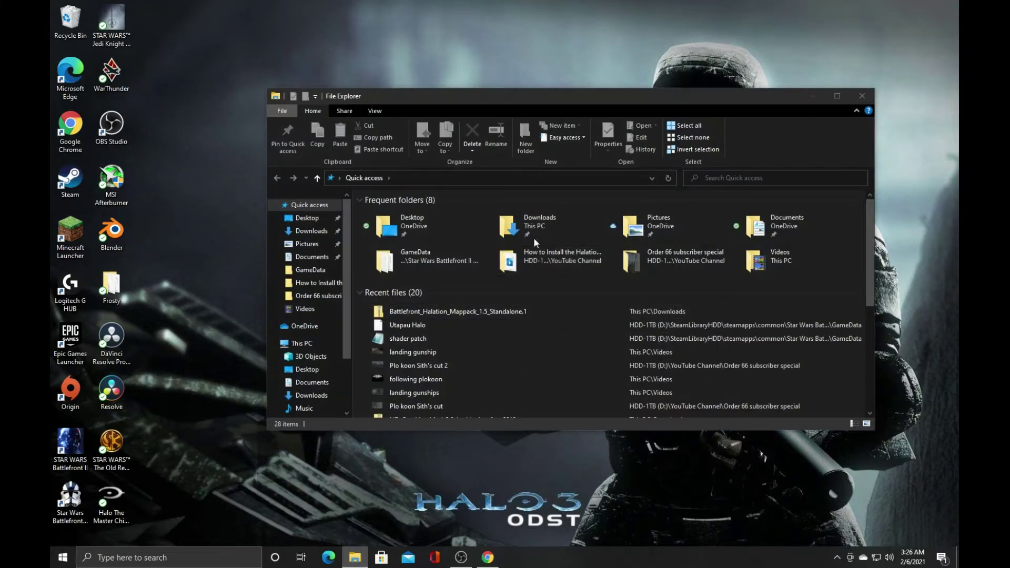
pyautogui.doubleClick(541, 222)
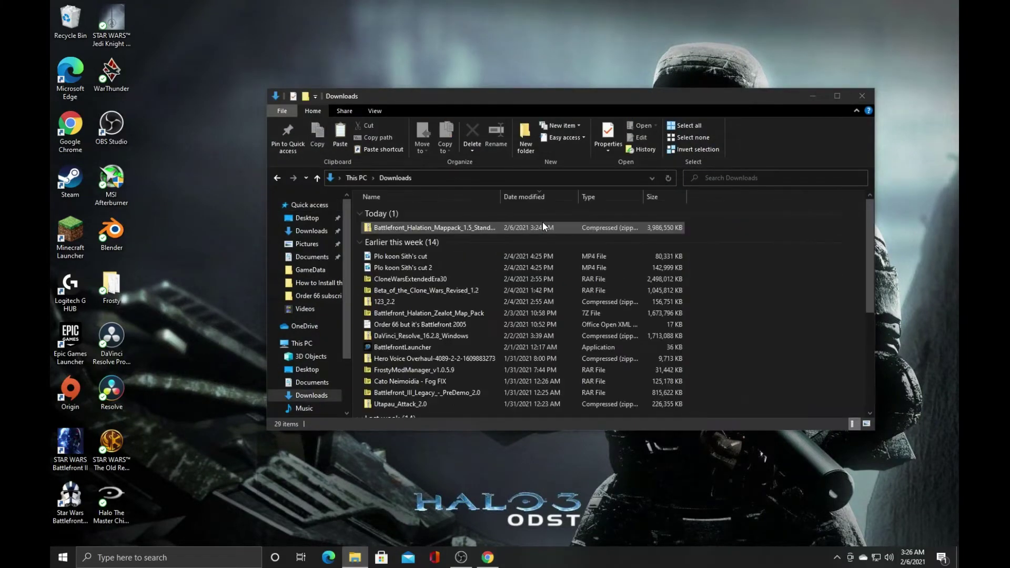
pyautogui.doubleClick(540, 227)
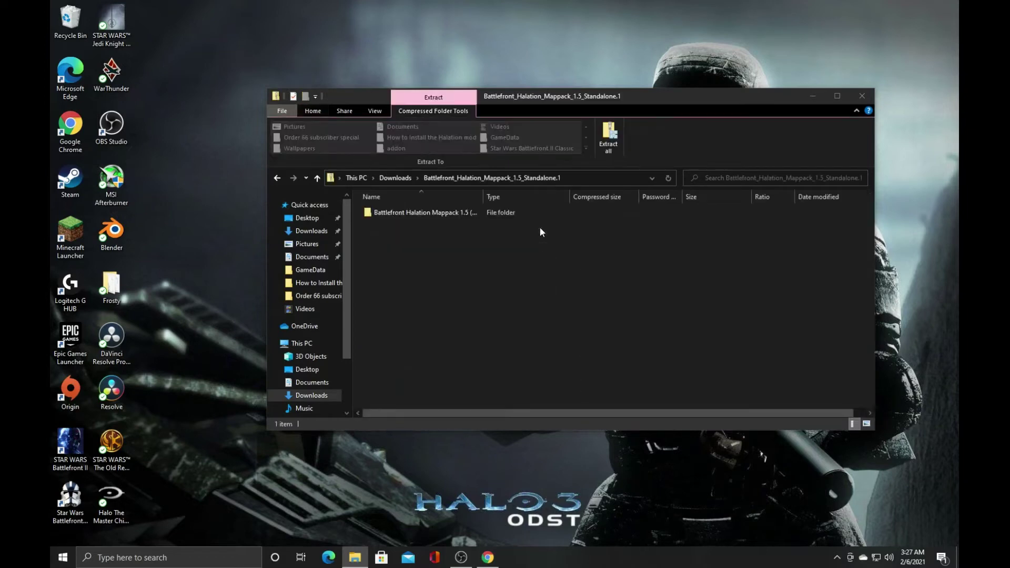
pyautogui.doubleClick(492, 212)
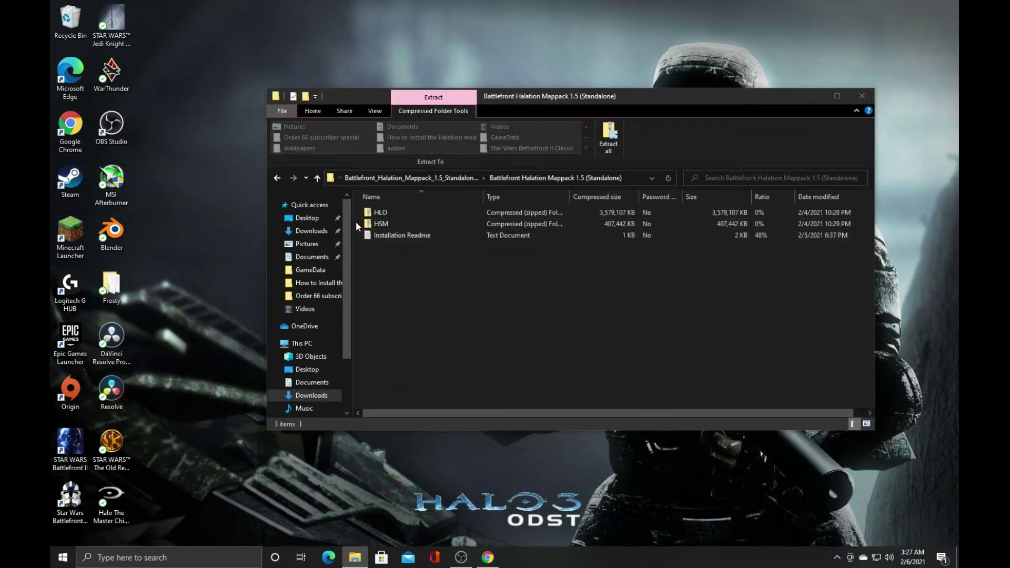
pyautogui.moveTo(355, 221); pyautogui.dragTo(410, 210)
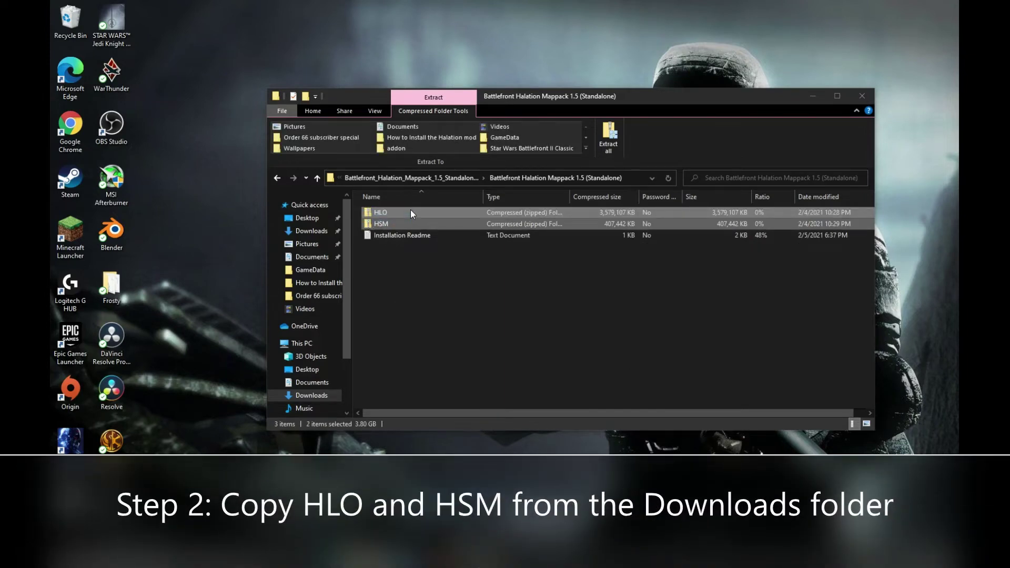
pyautogui.rightClick(411, 209)
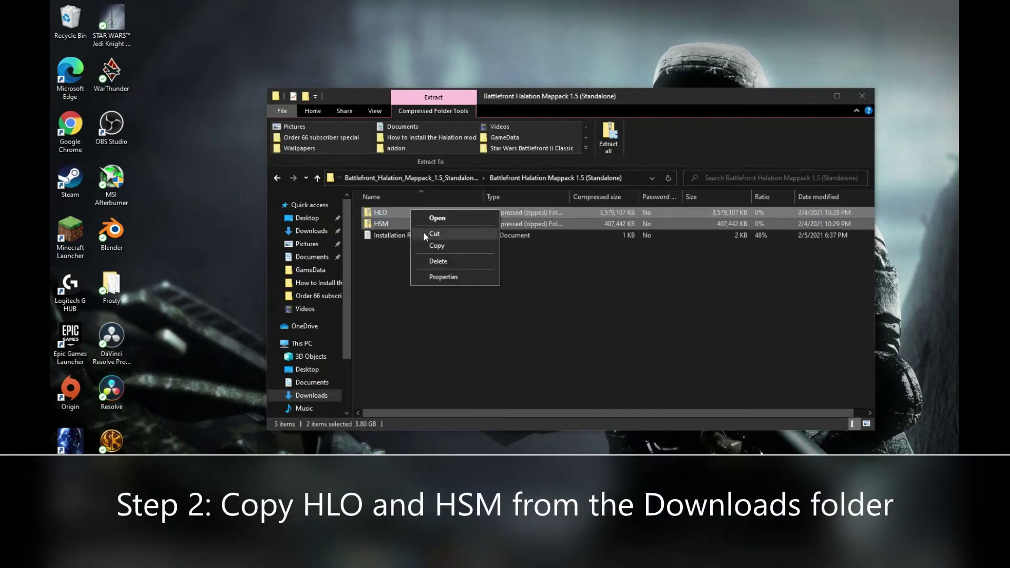
pyautogui.click(444, 246)
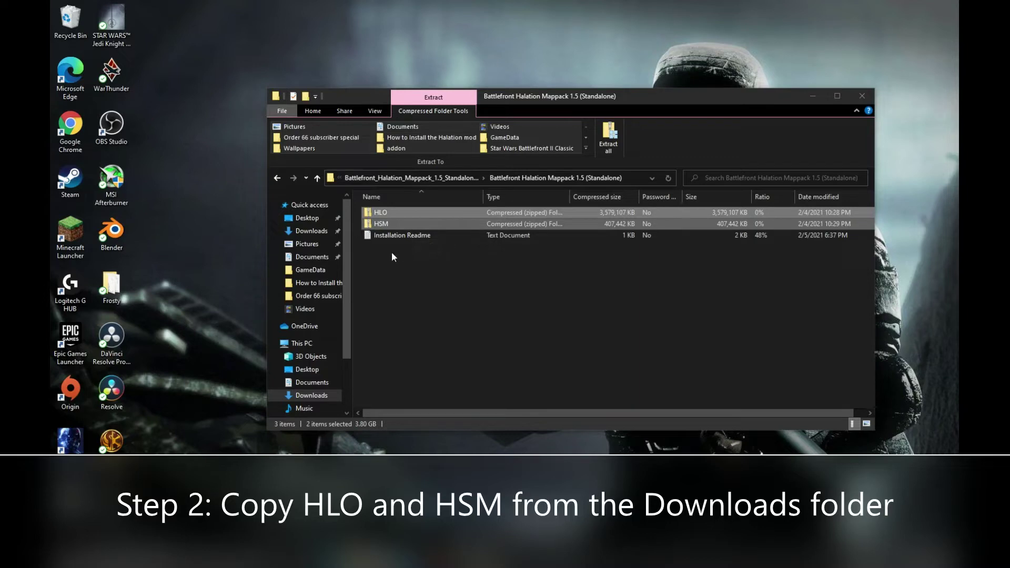
# Paste the copied archives into D:\SteamLibraryHDD\steamapps\common\Star Wars Battlefront II Classic\GameData\addon.
pyautogui.scroll(-2, 326, 342)
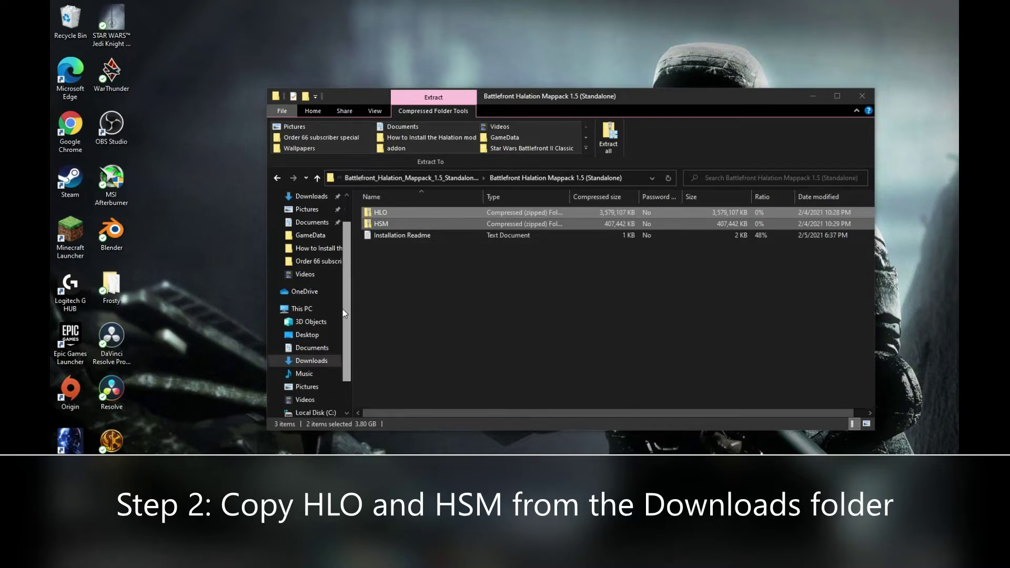
pyautogui.click(331, 390)
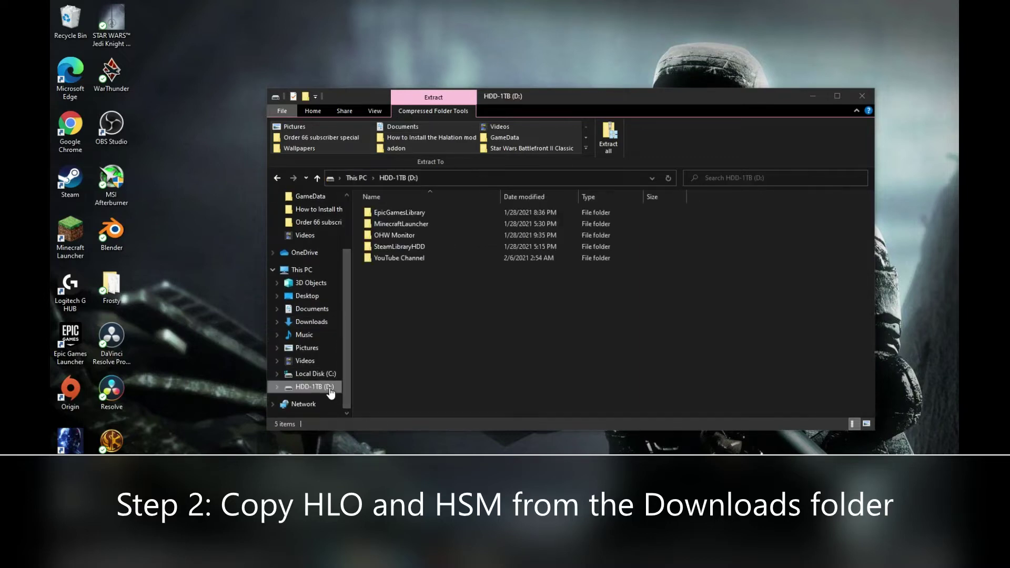
pyautogui.doubleClick(421, 246)
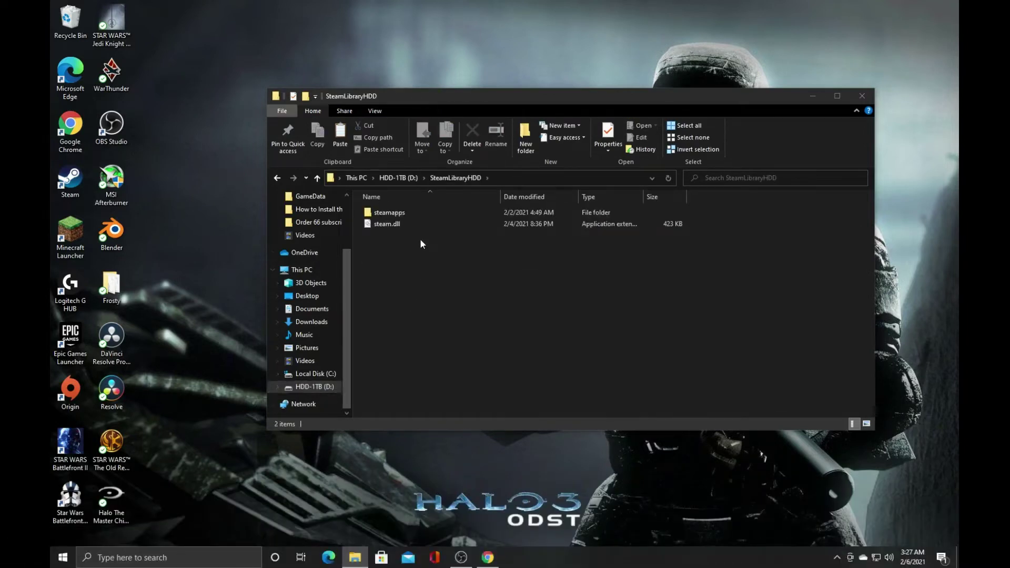
pyautogui.doubleClick(417, 212)
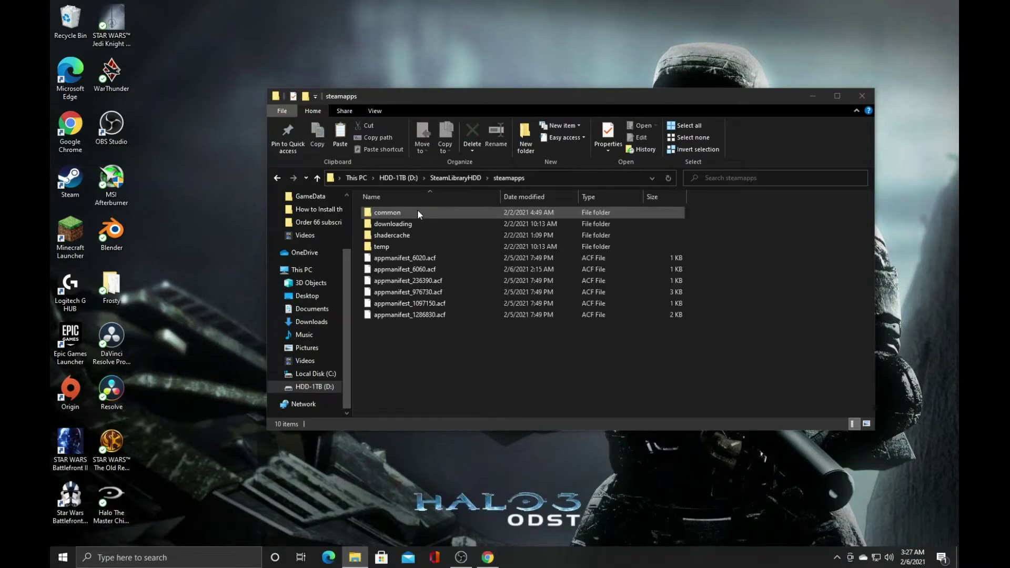
pyautogui.doubleClick(418, 212)
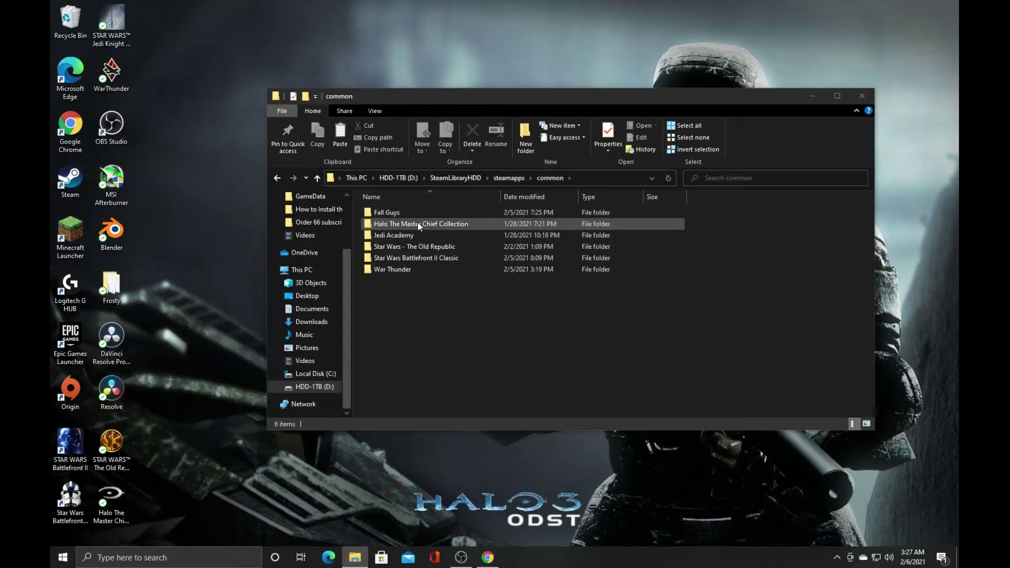
pyautogui.doubleClick(428, 258)
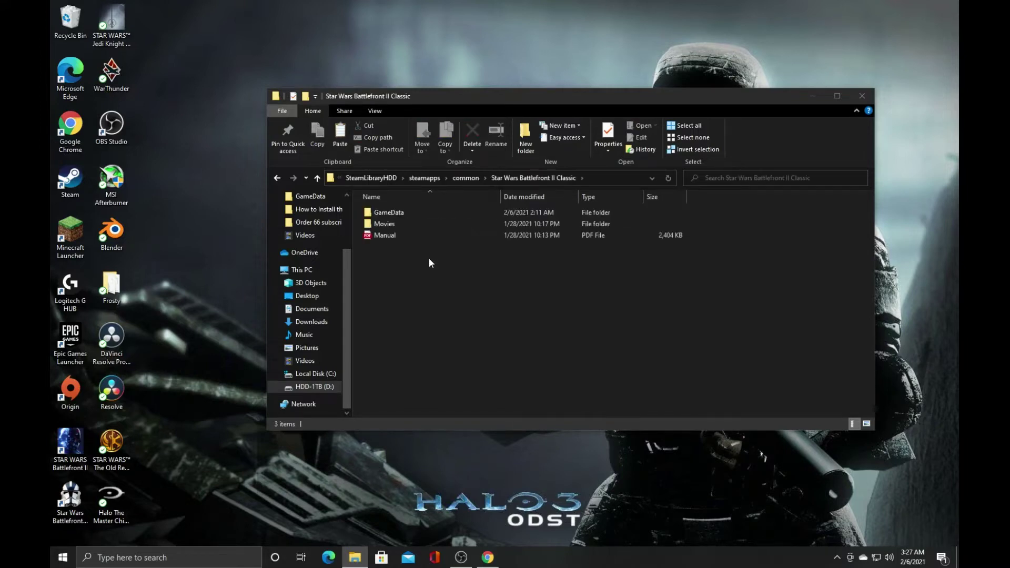
pyautogui.doubleClick(421, 213)
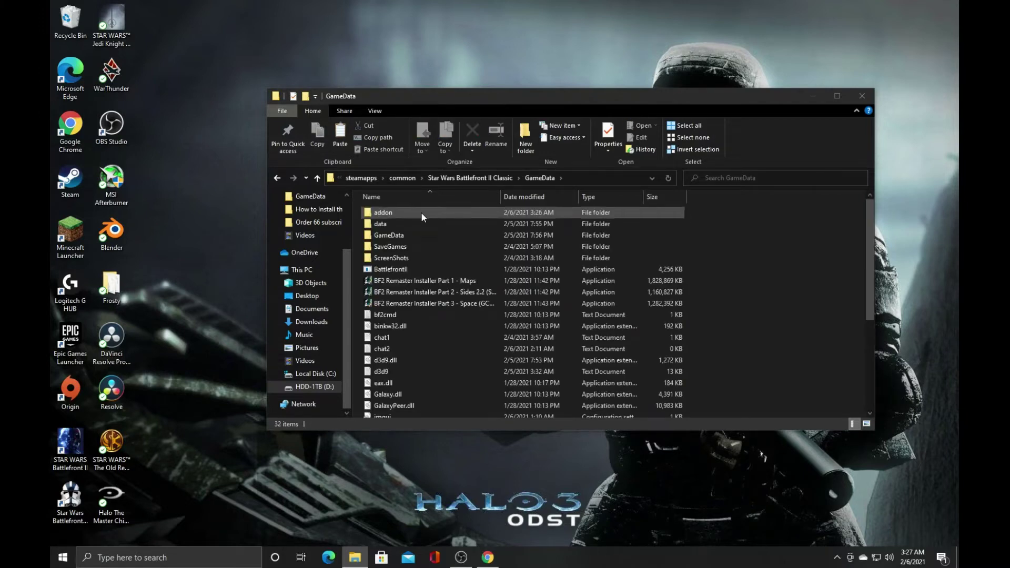
pyautogui.doubleClick(421, 212)
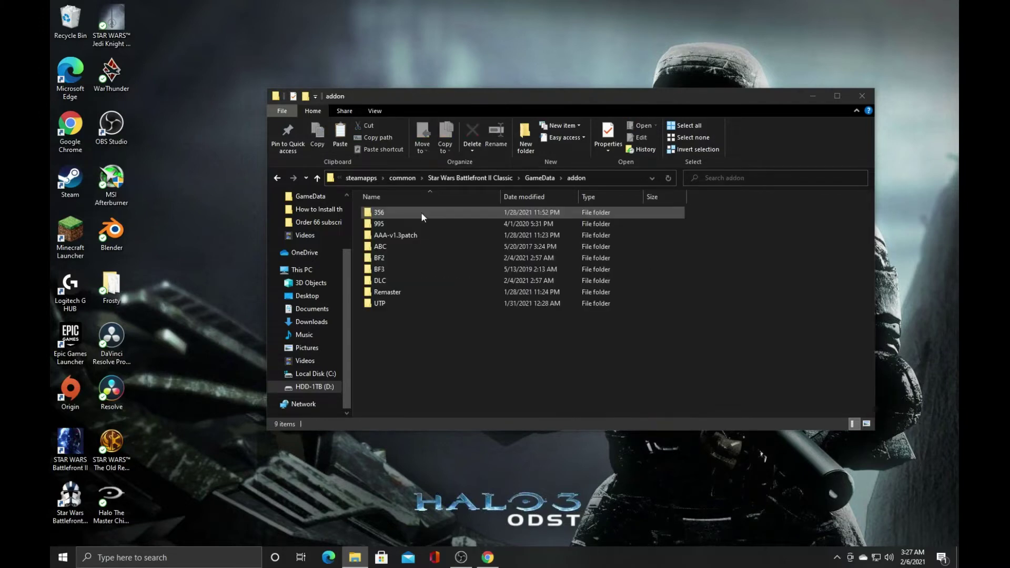
pyautogui.rightClick(437, 346)
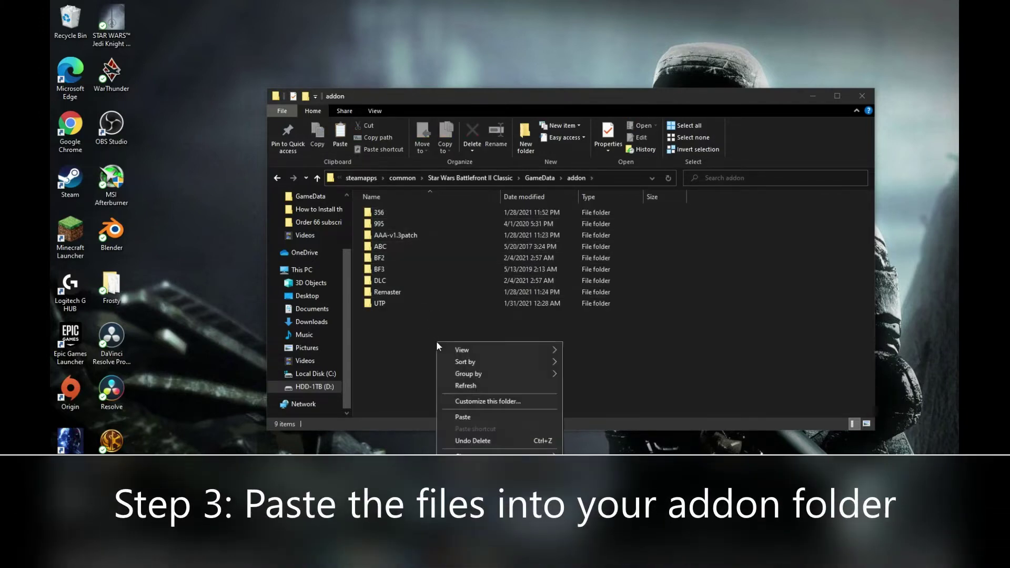
pyautogui.click(470, 416)
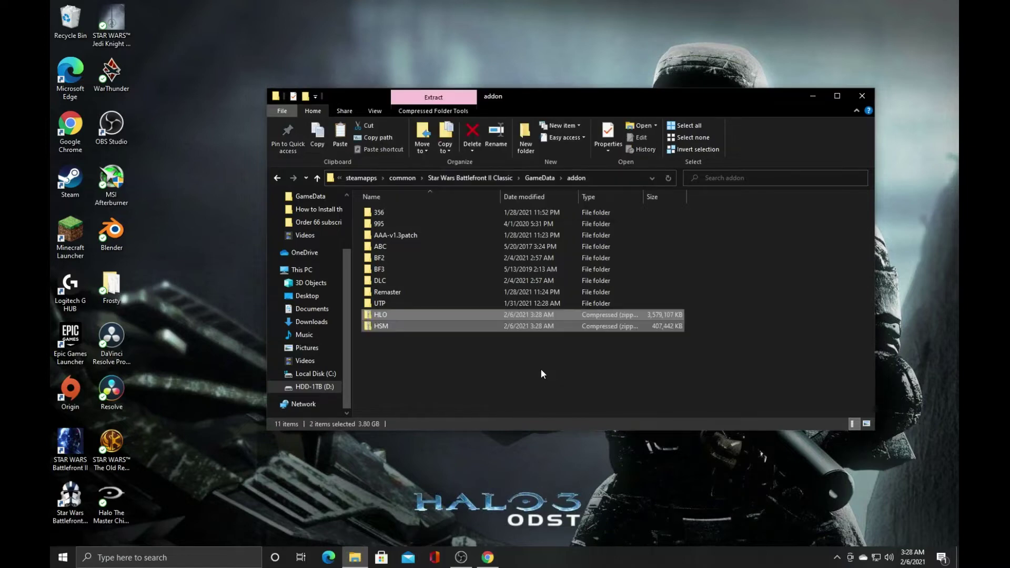
pyautogui.click(541, 370)
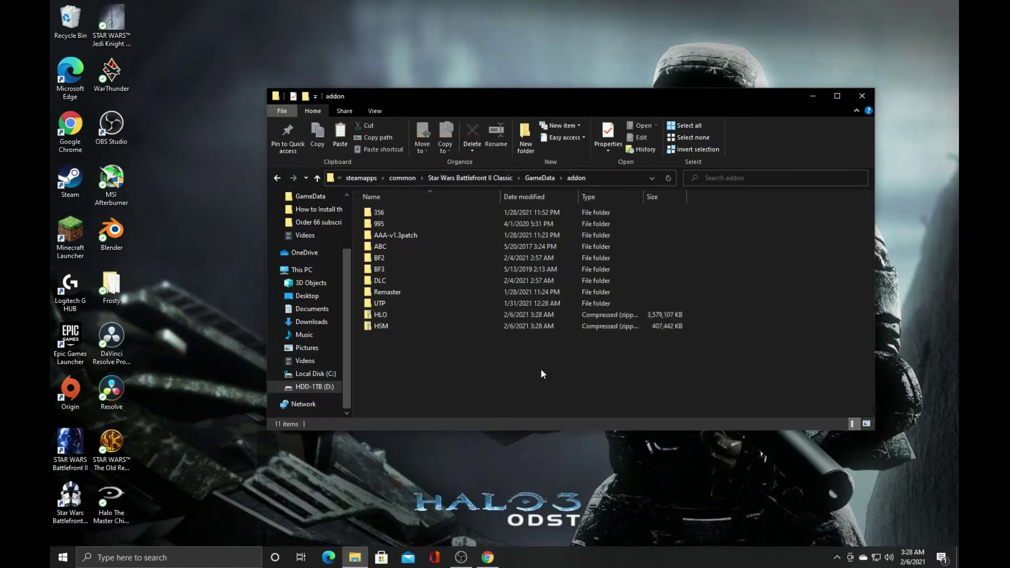
# Extract the HLO archive directly into the addon folder, removing \HLO from the end of the destination path.
pyautogui.click(512, 315)
pyautogui.rightClick(511, 314)
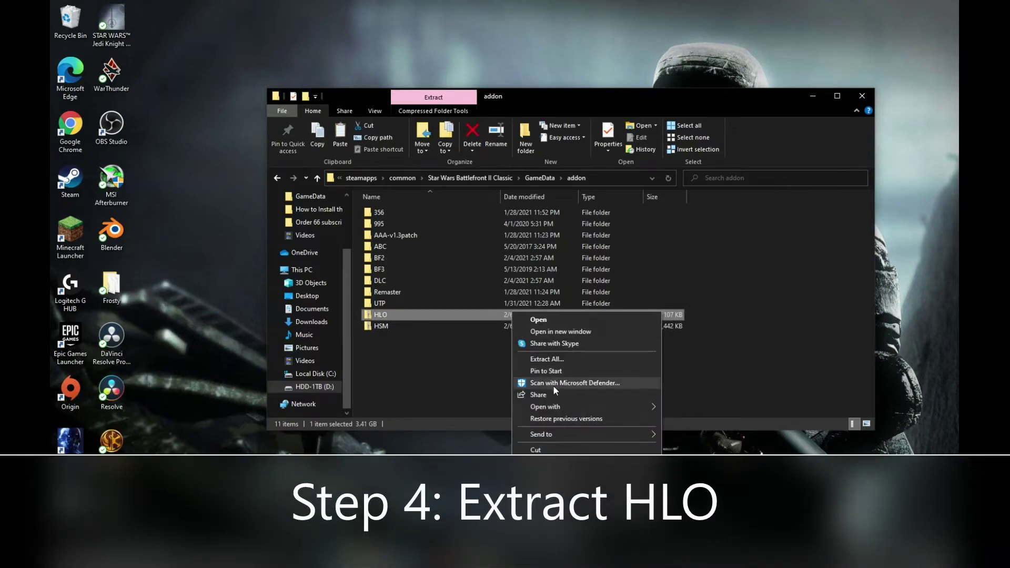
pyautogui.click(562, 359)
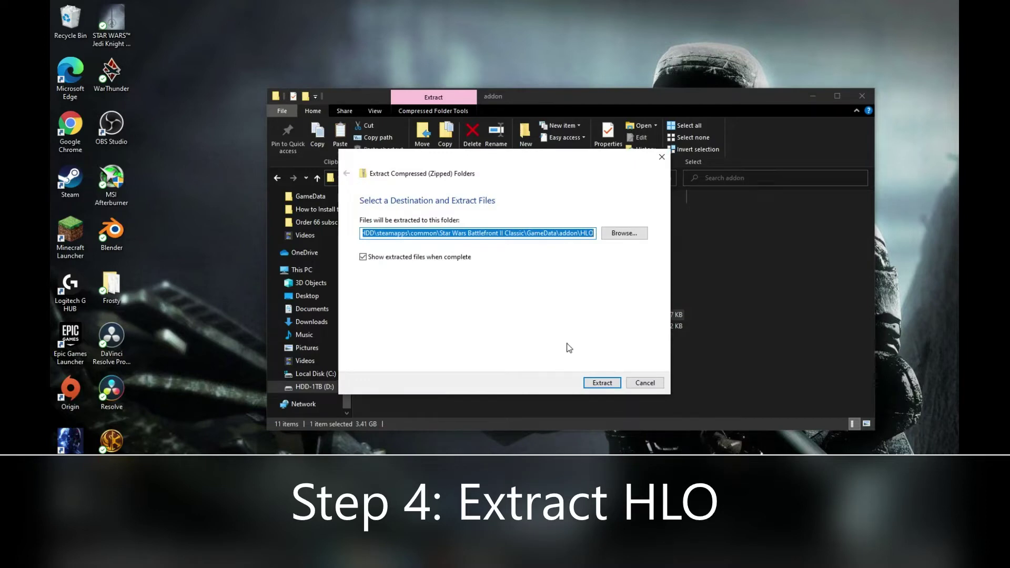
pyautogui.moveTo(593, 233); pyautogui.dragTo(582, 233)
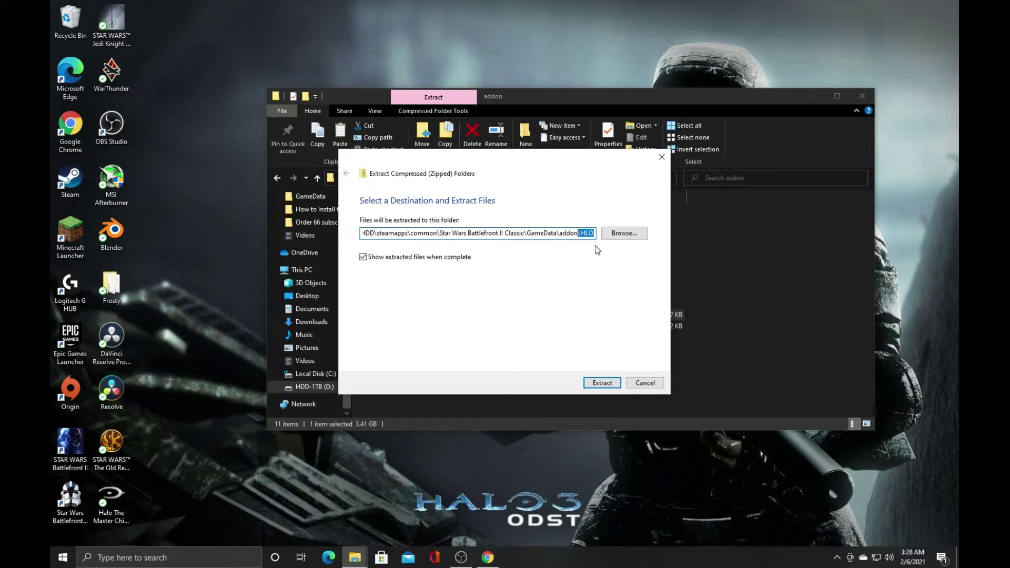
pyautogui.press('BackSpace')
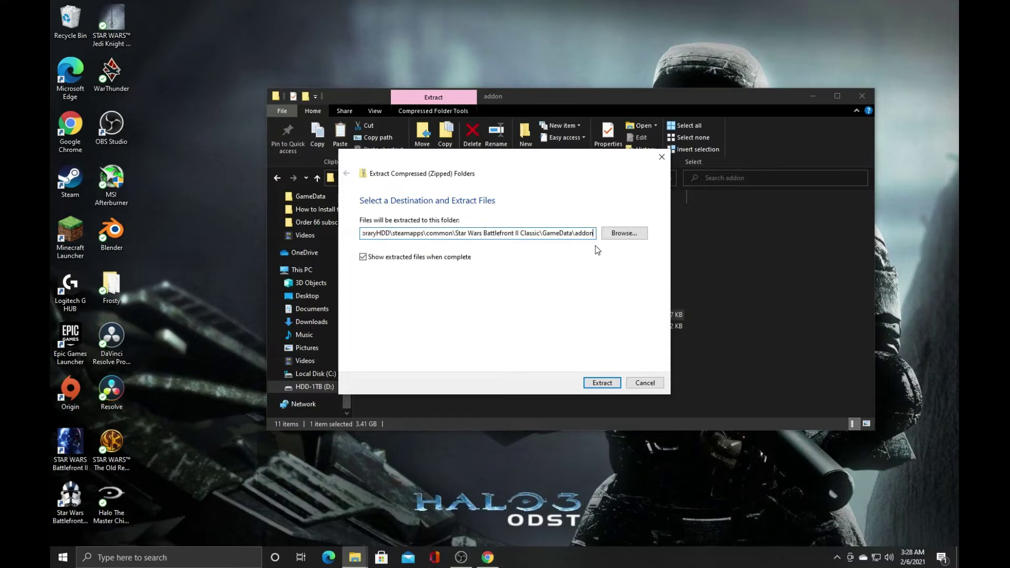
pyautogui.click(602, 383)
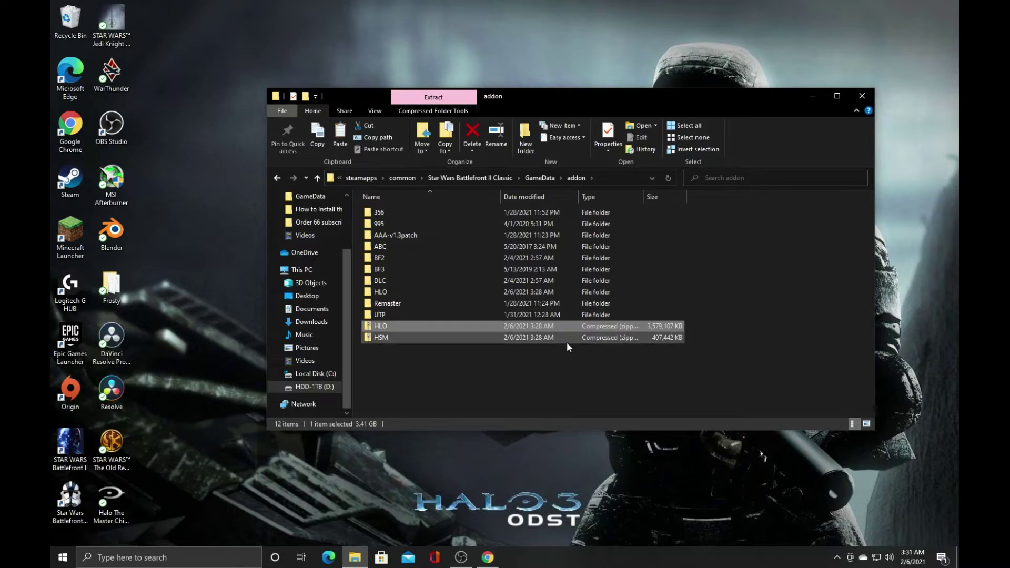
pyautogui.click(498, 292)
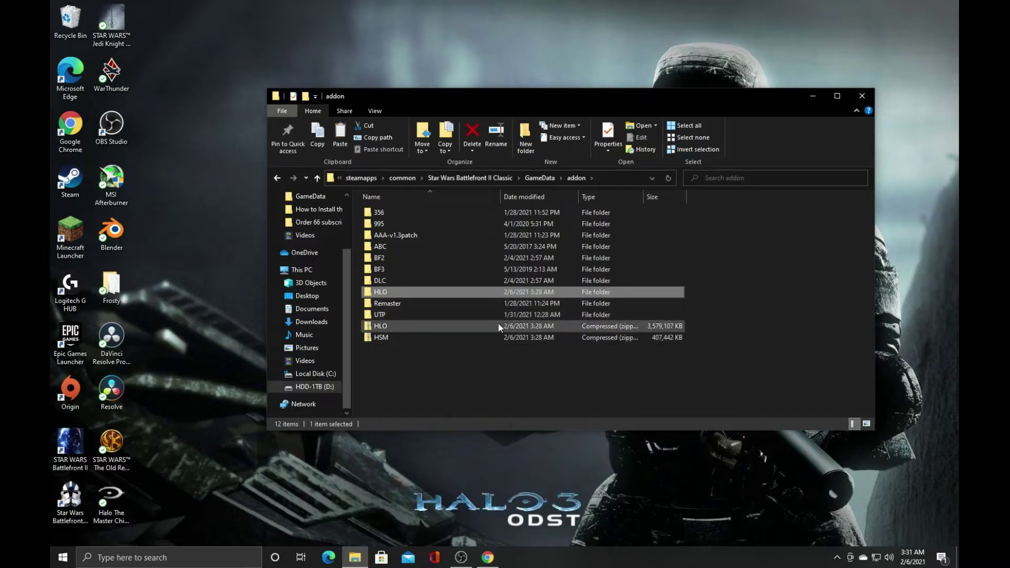
# Extract the HSM archive directly into the addon folder, removing \HSM from the end of the destination path.
pyautogui.click(499, 339)
pyautogui.rightClick(499, 339)
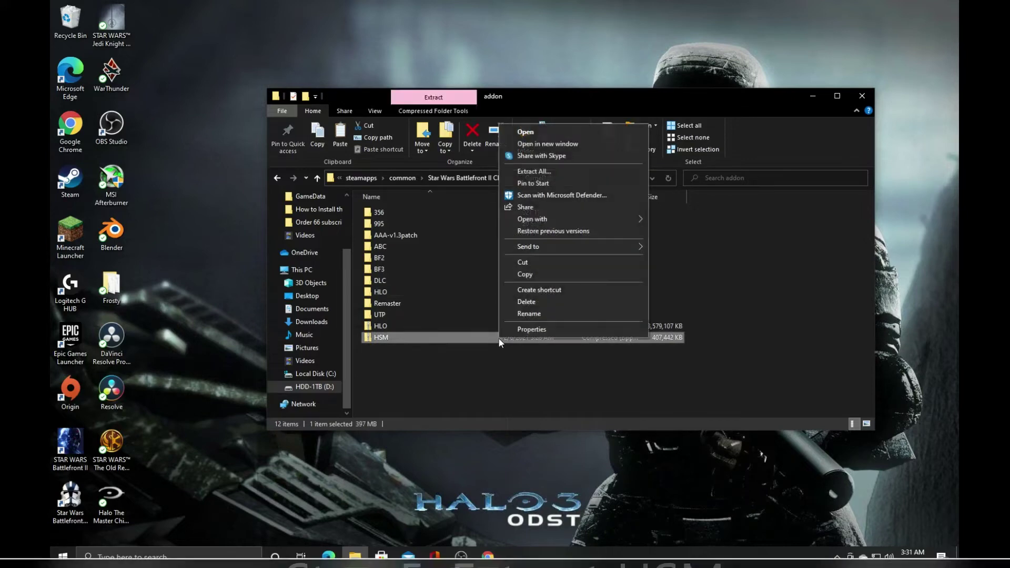
pyautogui.click(545, 177)
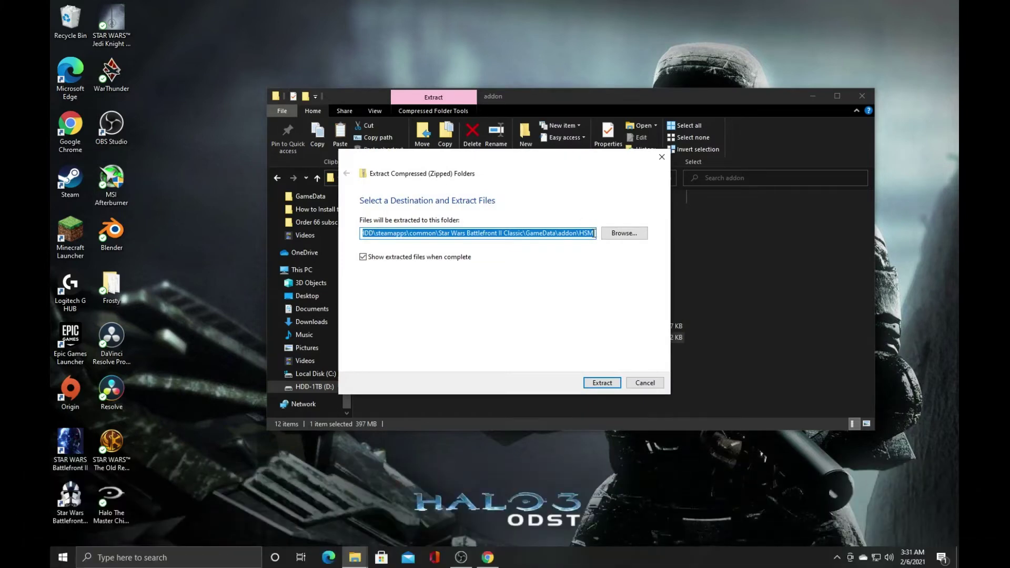
pyautogui.click(593, 234)
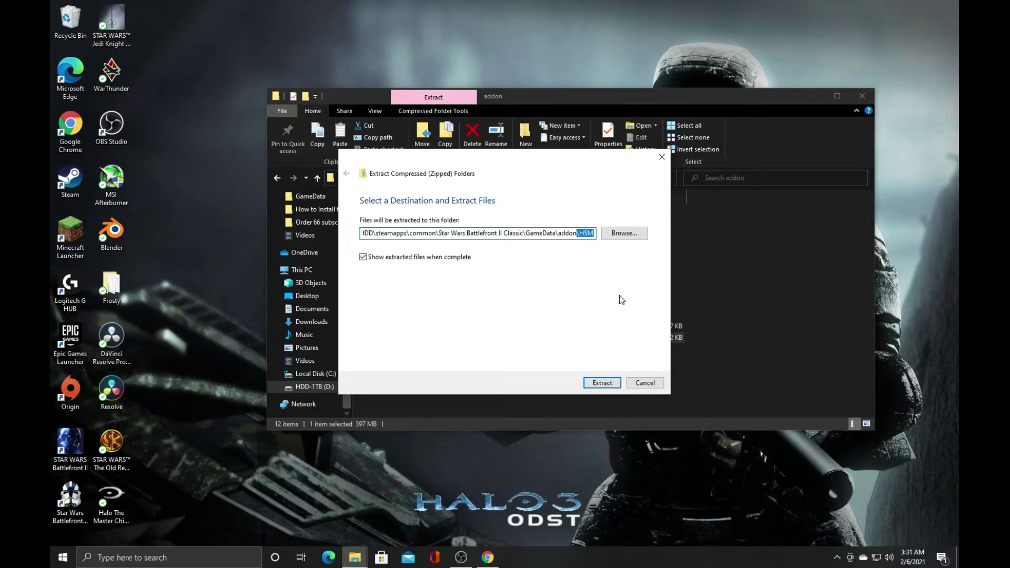
pyautogui.press('BackSpace')
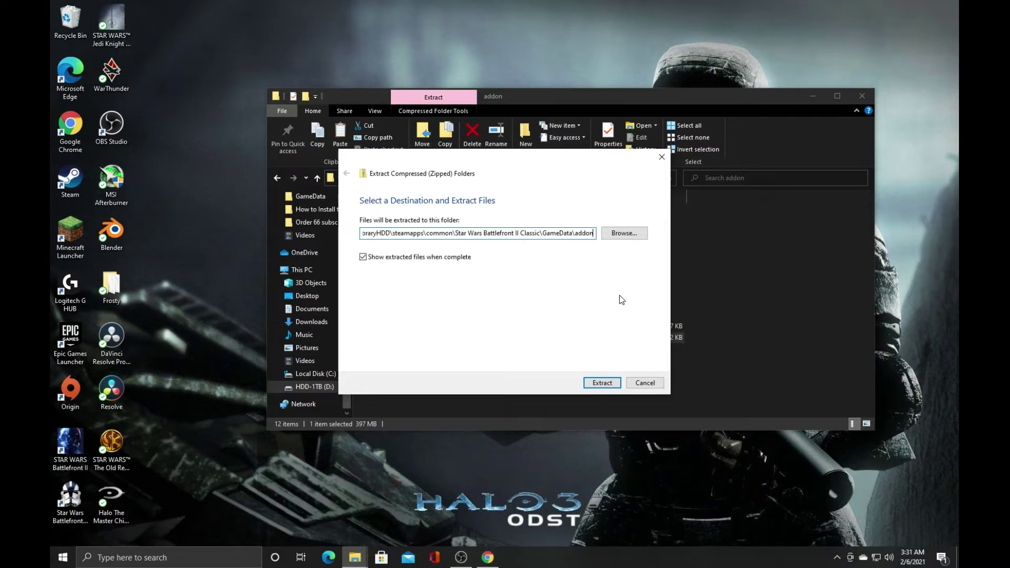
pyautogui.click(609, 382)
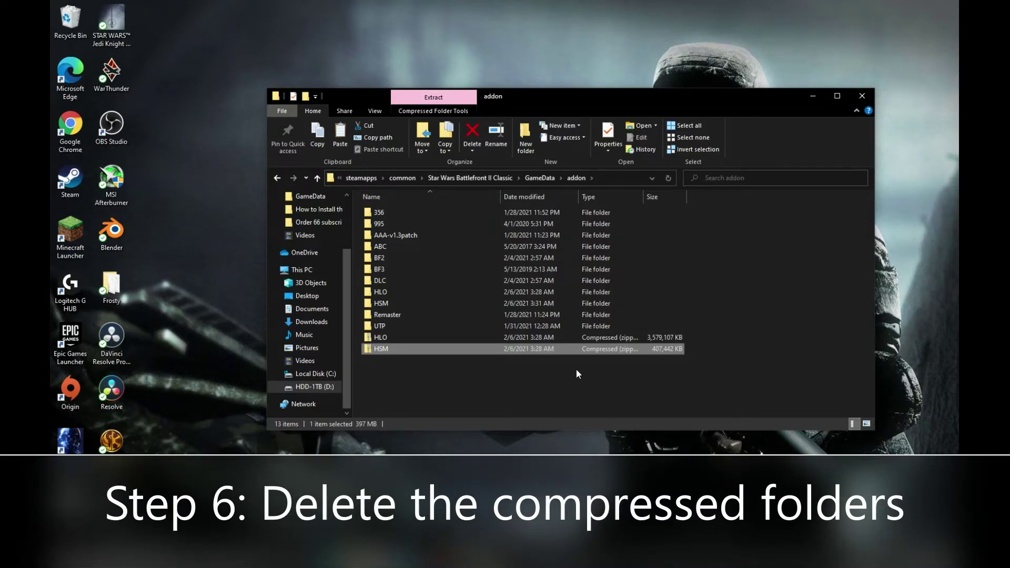
# Delete the compressed HLO and HSM archives from the addon folder, keeping the extracted folders.
pyautogui.keyDown('ctrl'); pyautogui.click(544, 337); pyautogui.keyUp('ctrl')
pyautogui.rightClick(542, 337)
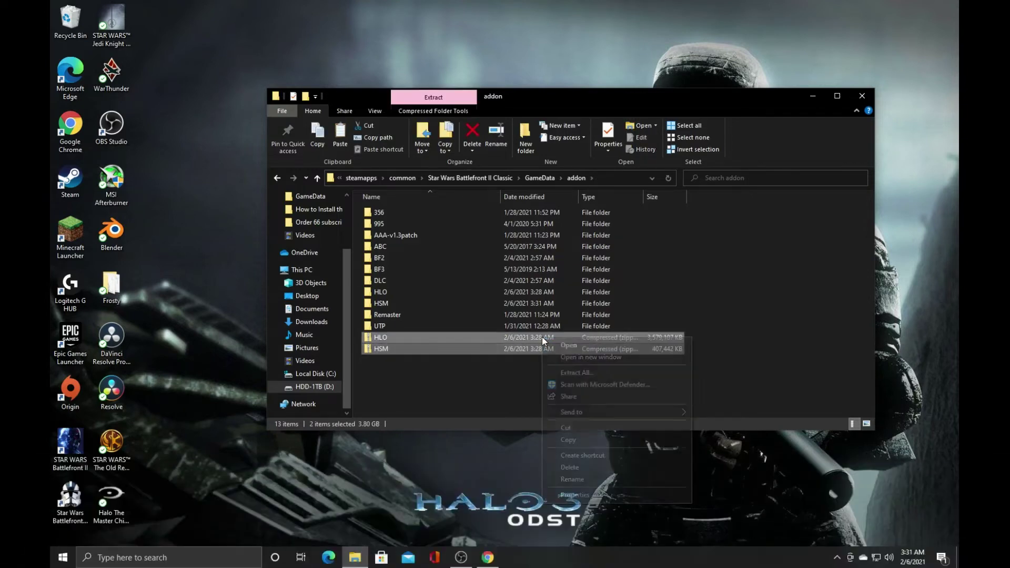
pyautogui.click(587, 466)
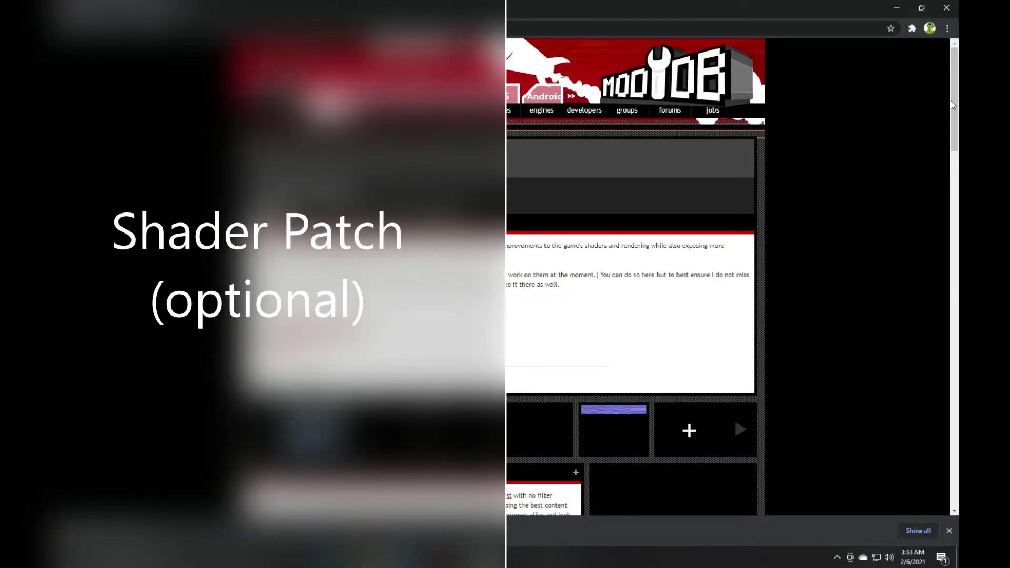
# Download Shader Patch 1.3.1 from the mod's files on ModDB, and close the browser.
pyautogui.moveTo(954, 106); pyautogui.dragTo(959, 203)
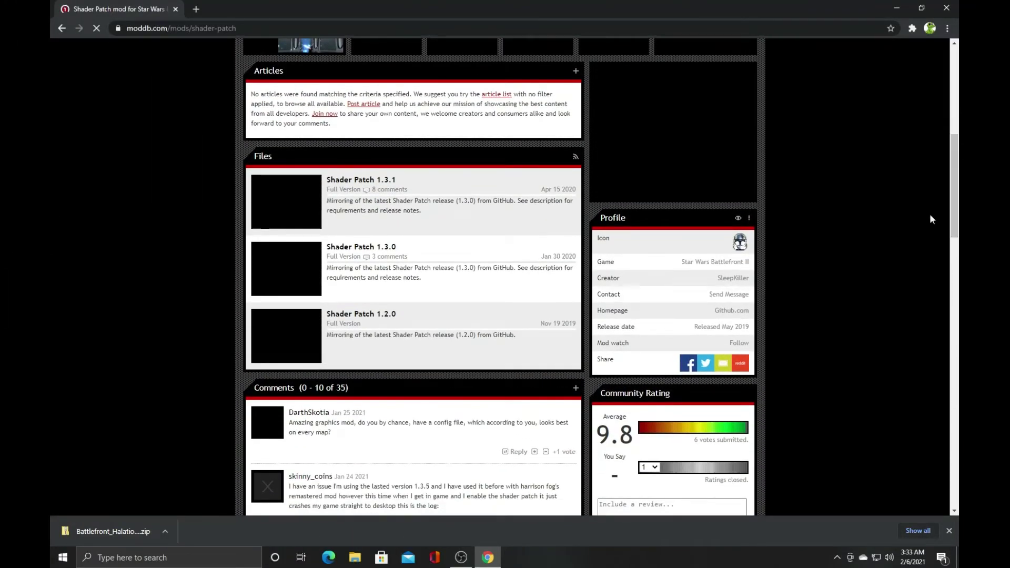
pyautogui.click(385, 181)
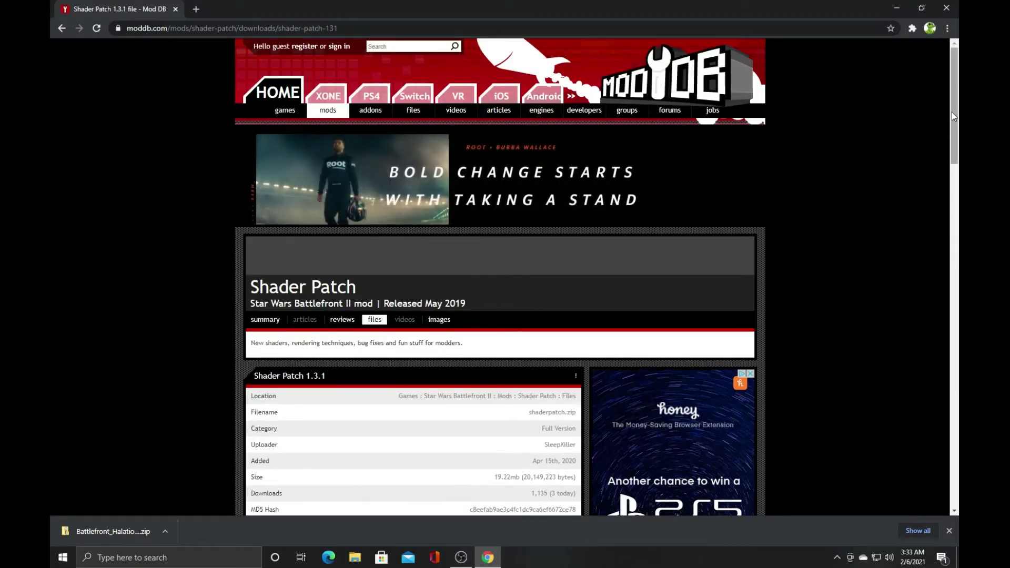
pyautogui.moveTo(952, 112); pyautogui.dragTo(955, 183)
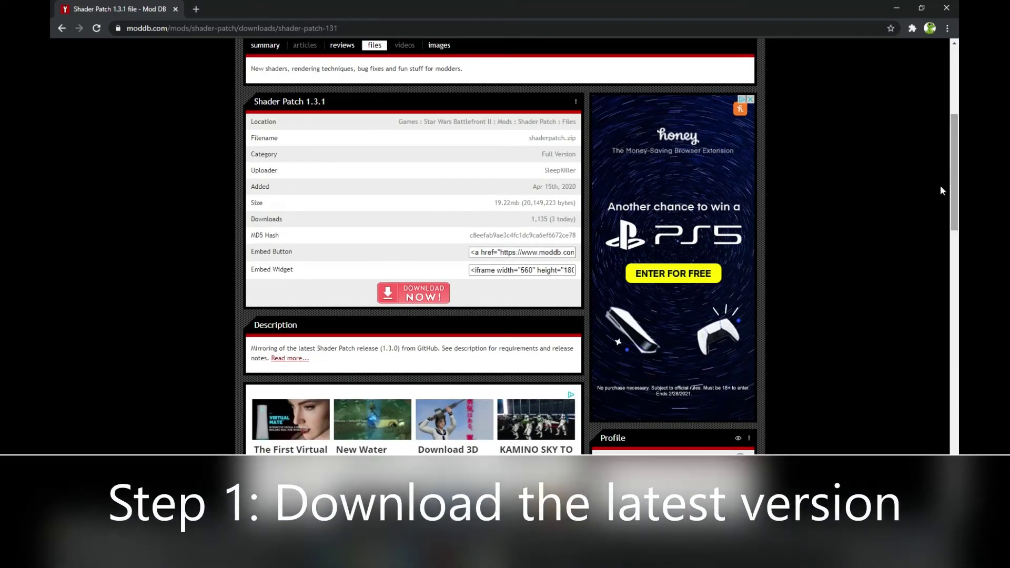
pyautogui.click(434, 298)
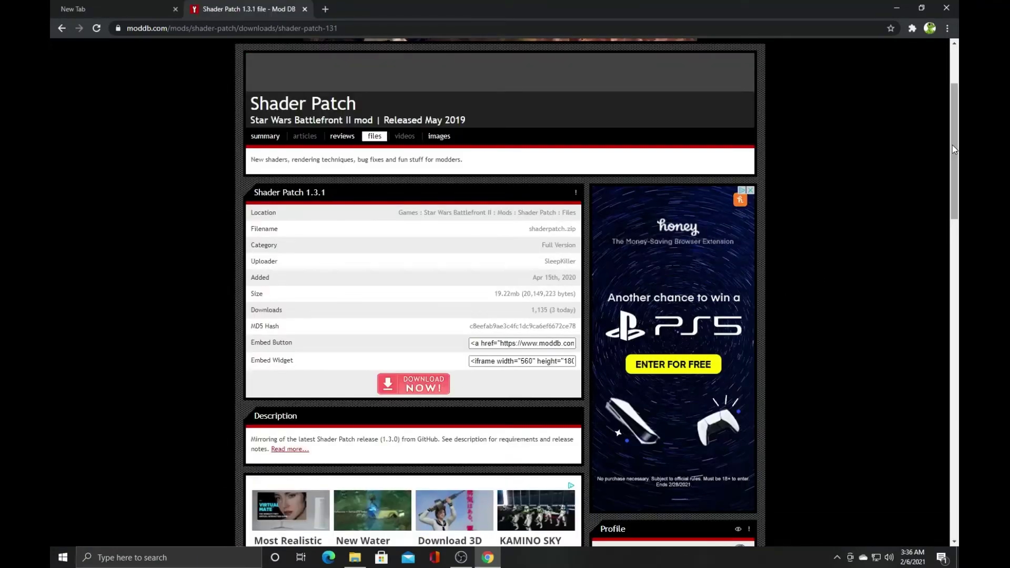
pyautogui.click(945, 9)
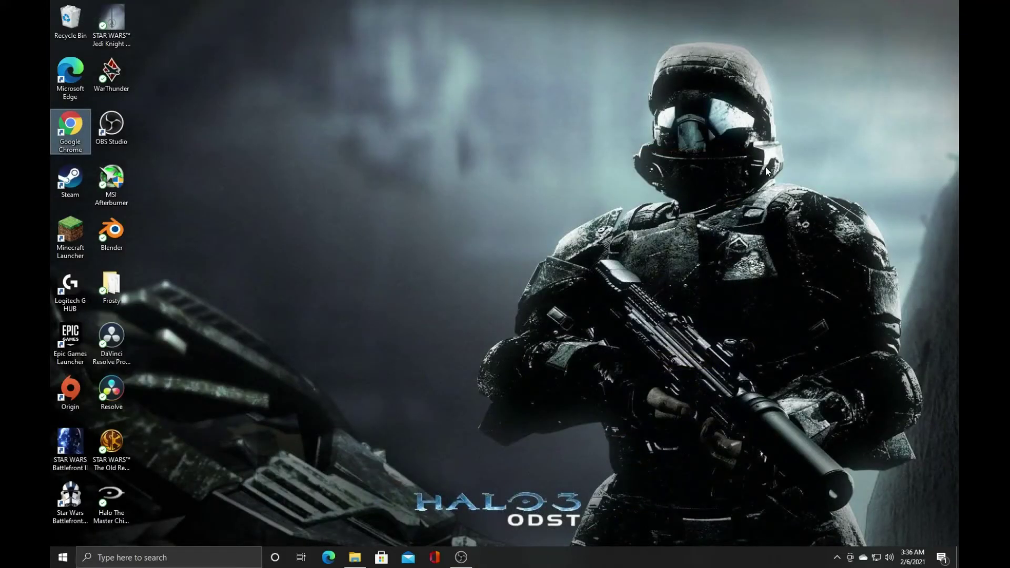
# In File Explorer, copy all files and the data folder from inside the shaderpatch (1) zip in Downloads.
pyautogui.click(355, 557)
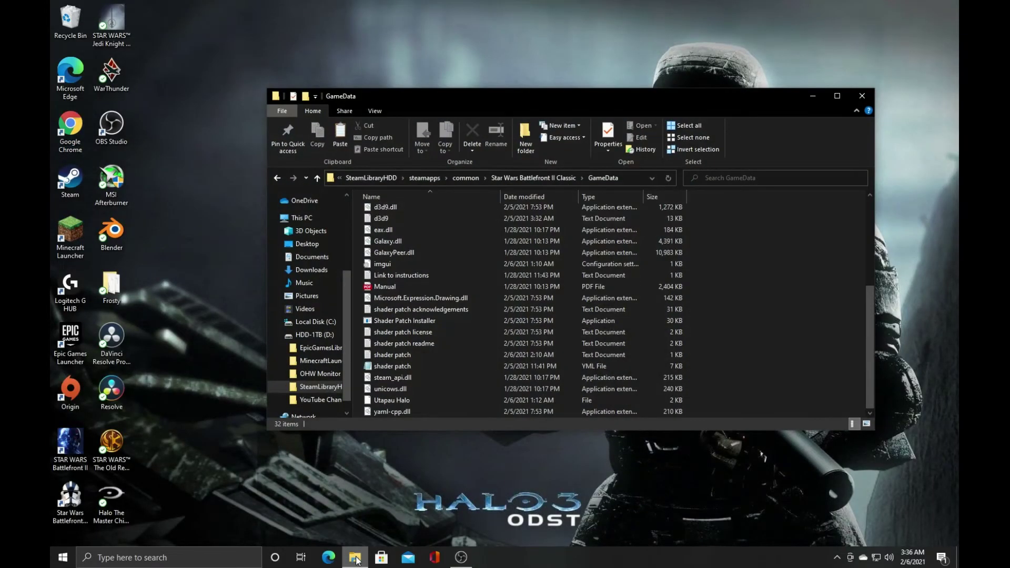
pyautogui.click(316, 271)
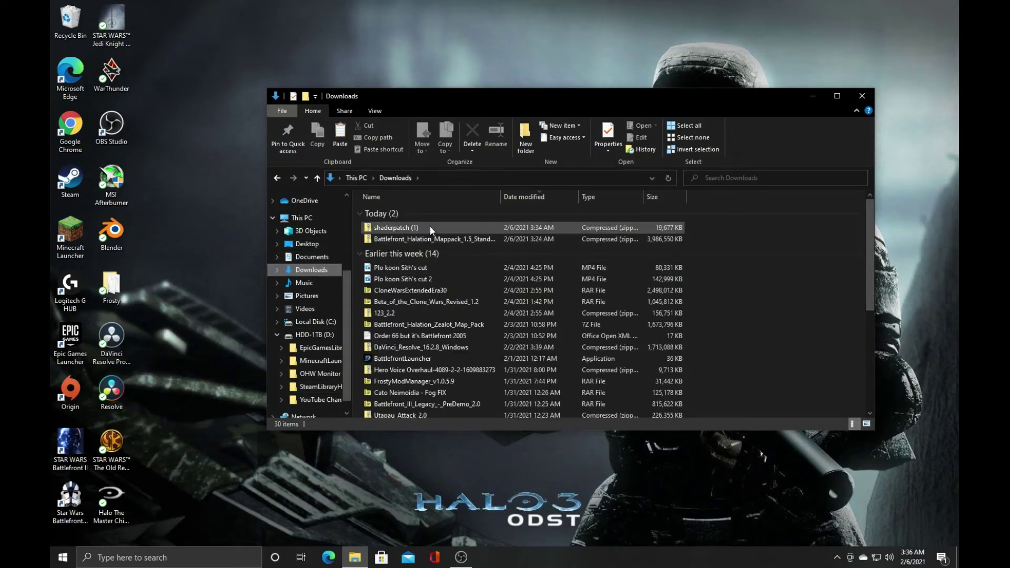
pyautogui.doubleClick(430, 227)
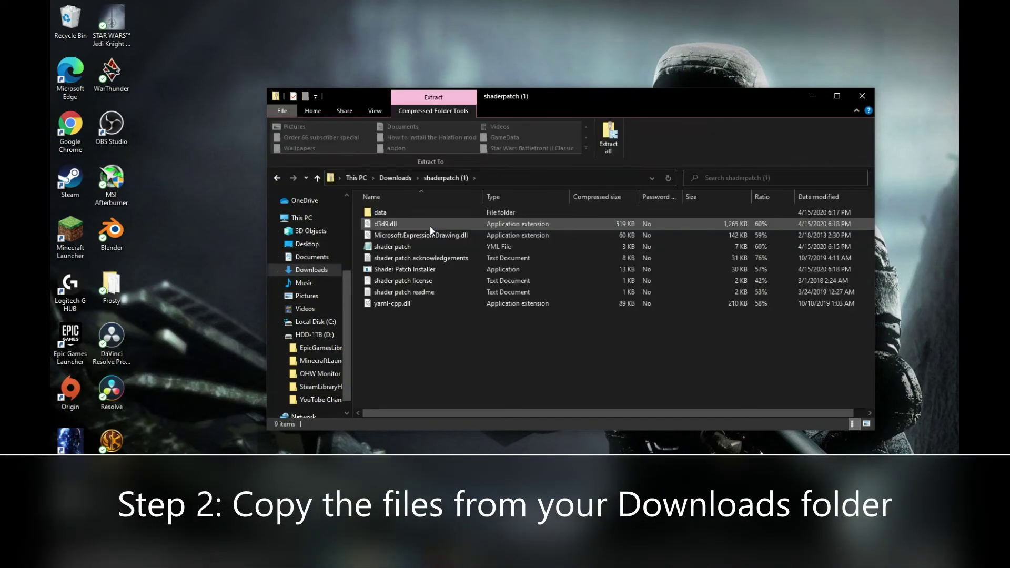
pyautogui.moveTo(495, 342); pyautogui.dragTo(434, 224)
pyautogui.moveTo(427, 211); pyautogui.dragTo(427, 211)
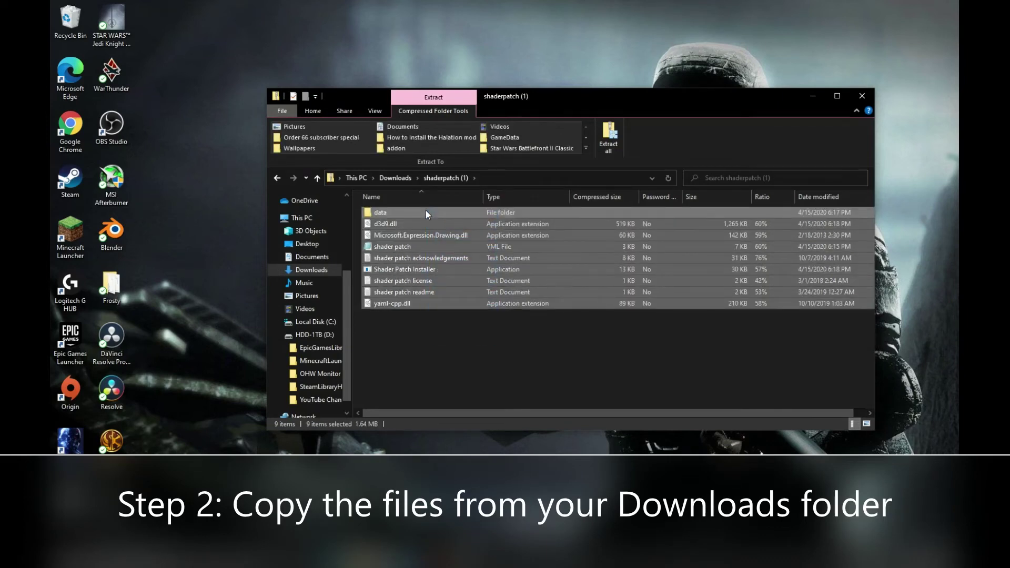
pyautogui.rightClick(426, 211)
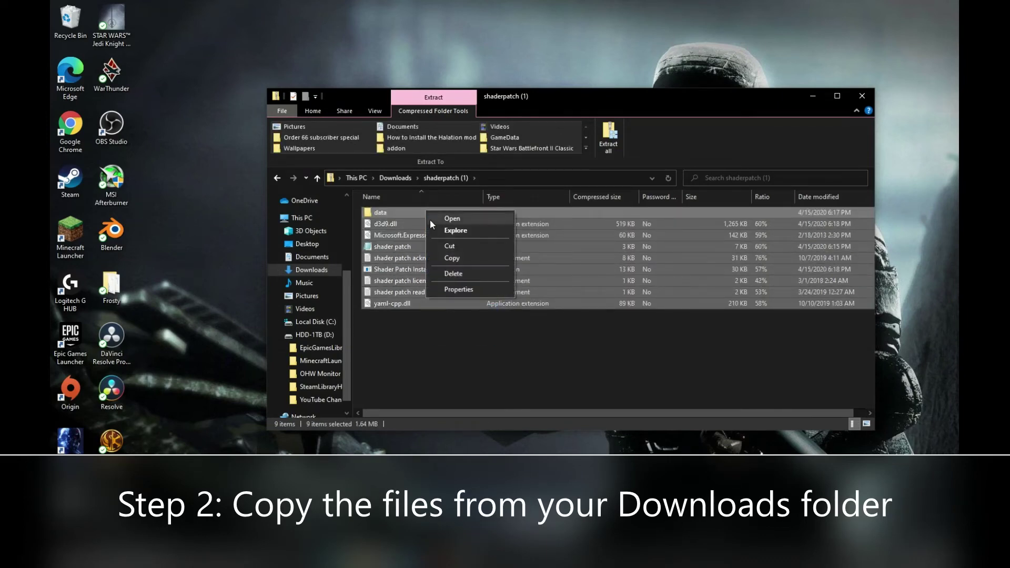
pyautogui.click(449, 258)
# Paste the copied files into D:\SteamLibraryHDD\steamapps\common\Star Wars Battlefront II Classic\GameData, replacing the files with the same names.
pyautogui.click(328, 336)
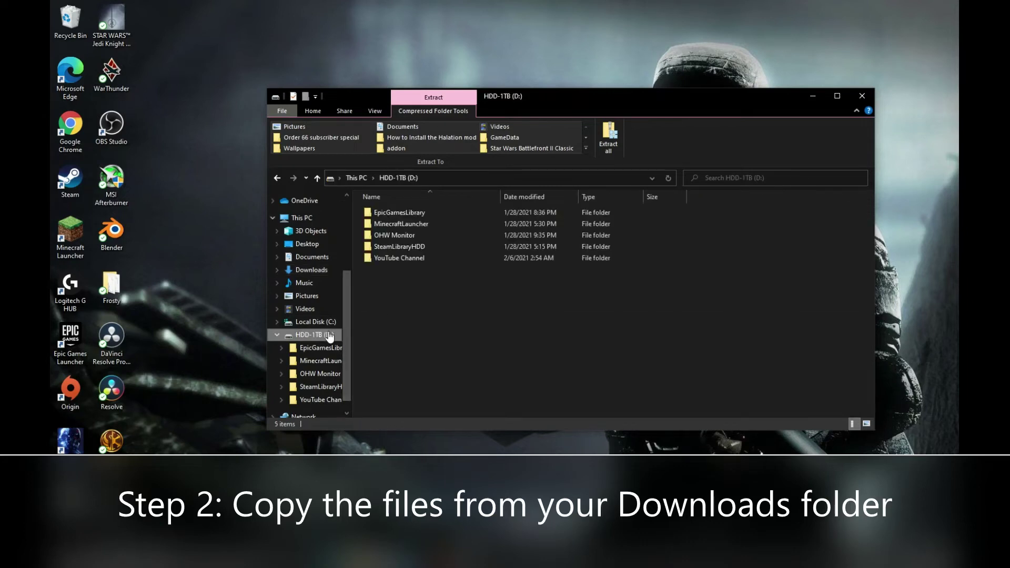
pyautogui.click(408, 247)
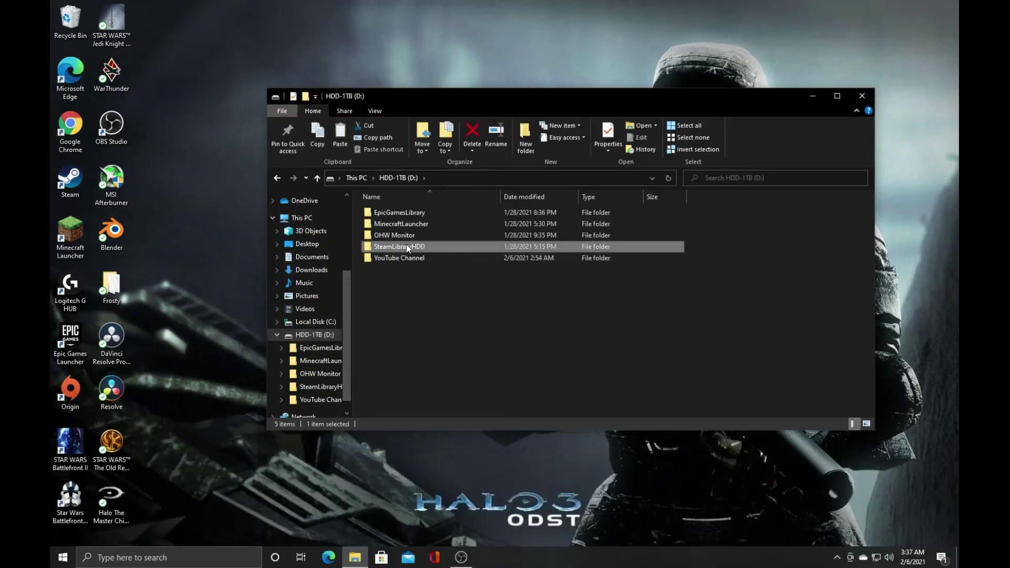
pyautogui.doubleClick(406, 245)
pyautogui.doubleClick(409, 214)
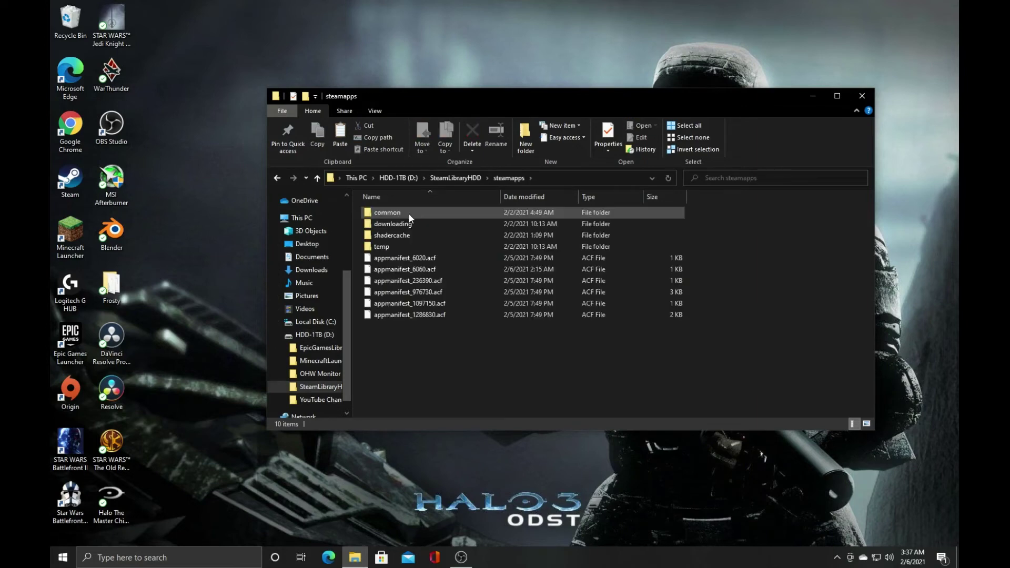
pyautogui.doubleClick(411, 212)
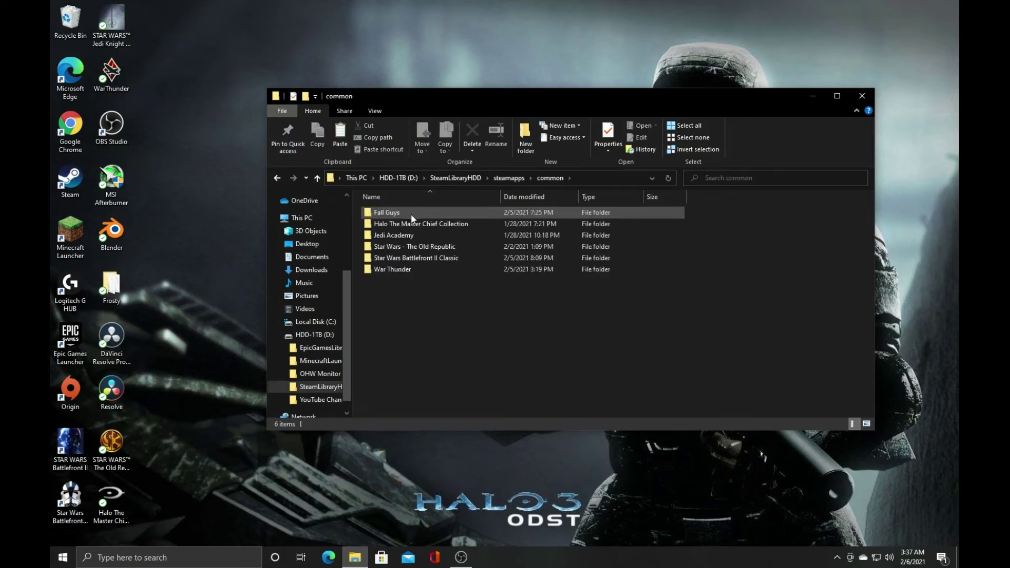
pyautogui.doubleClick(421, 258)
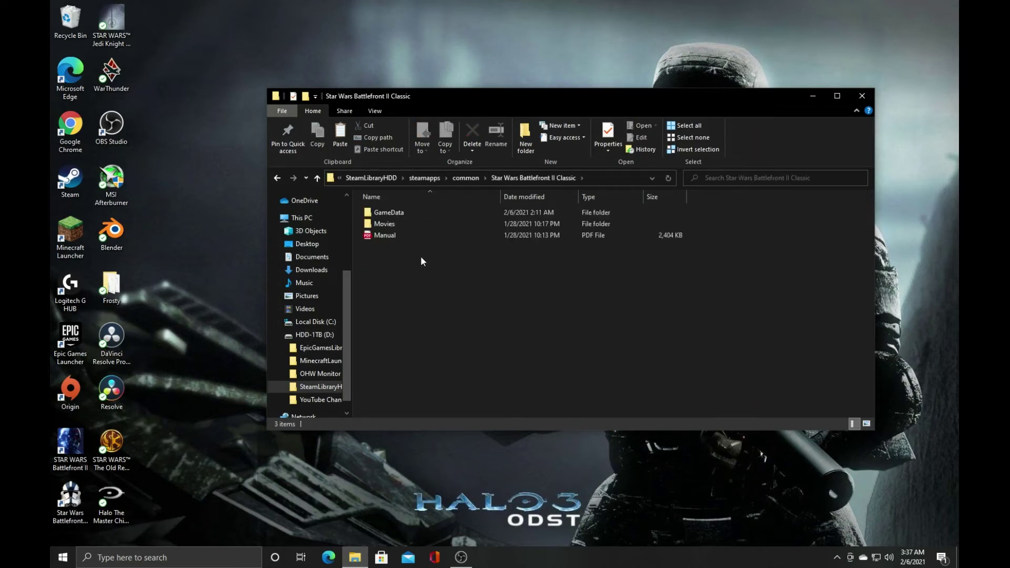
pyautogui.doubleClick(415, 212)
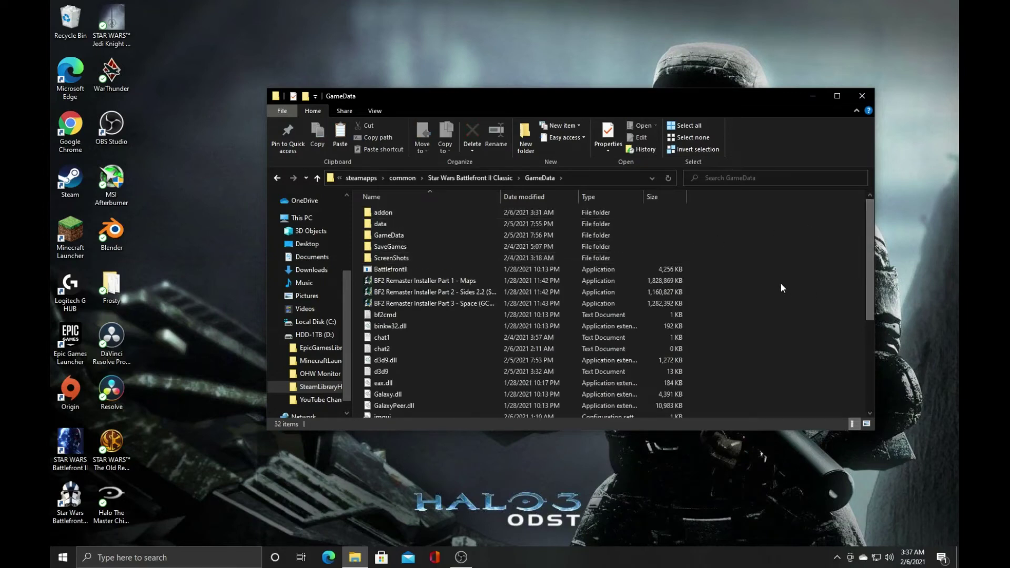
pyautogui.rightClick(742, 268)
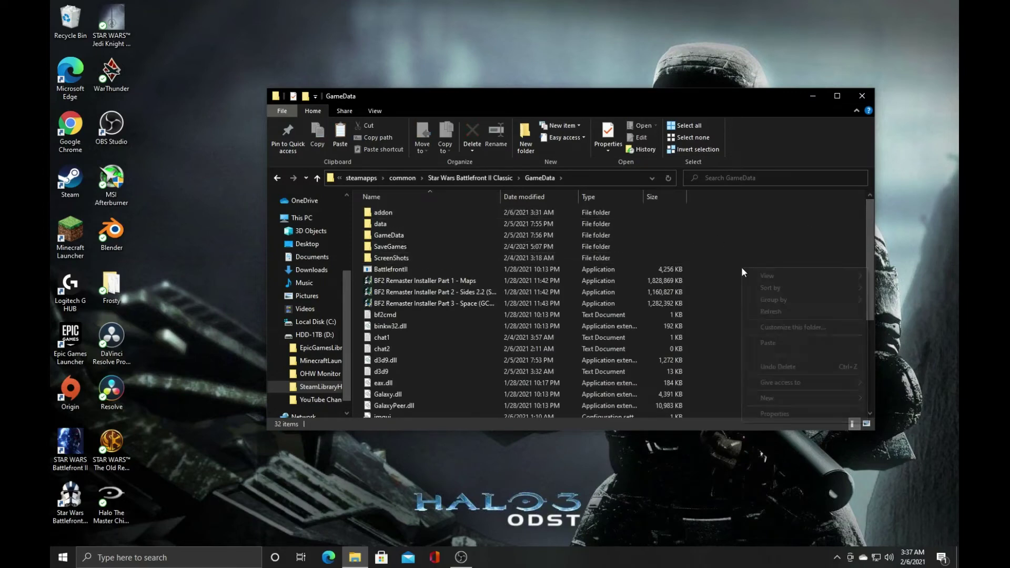
pyautogui.click(779, 342)
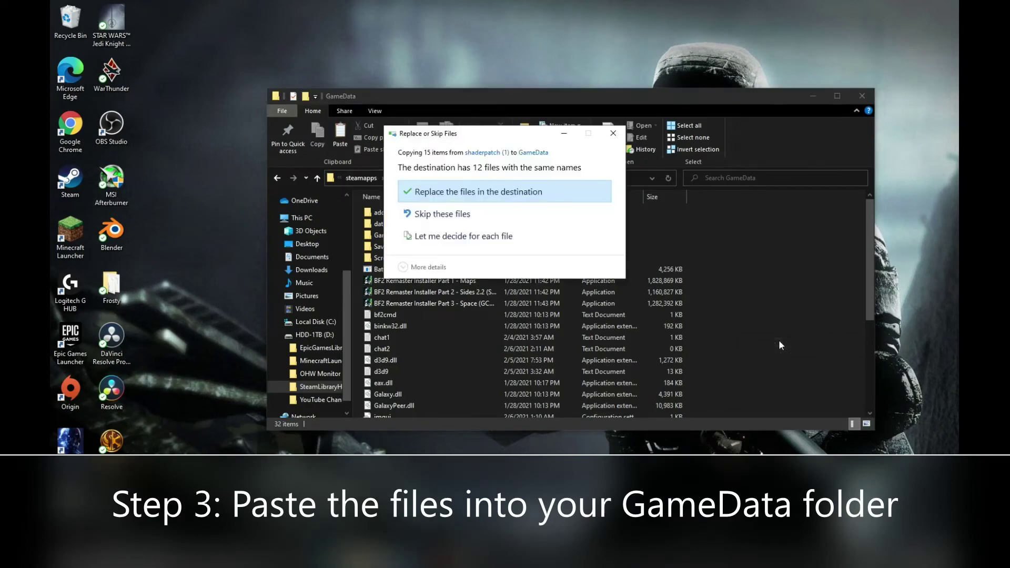
pyautogui.click(523, 191)
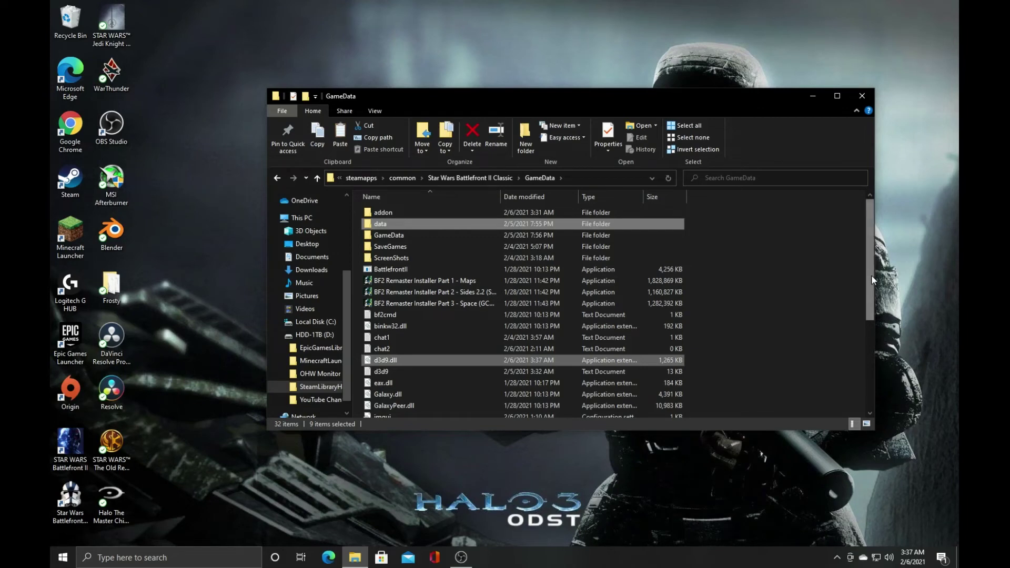
# Open the shader patch YML file from the GameData folder in Notepad.
pyautogui.moveTo(871, 274); pyautogui.dragTo(861, 371)
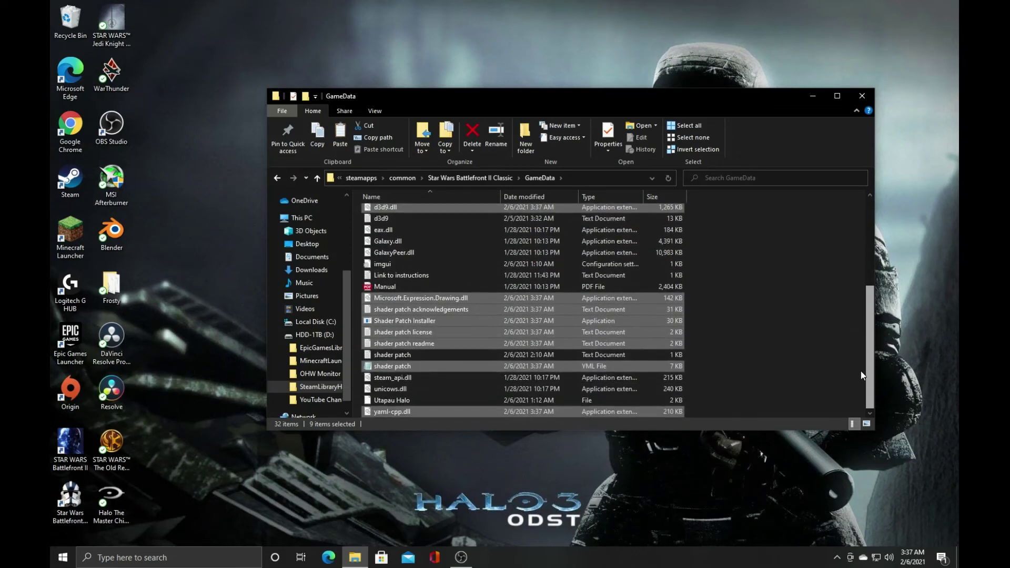
pyautogui.click(775, 331)
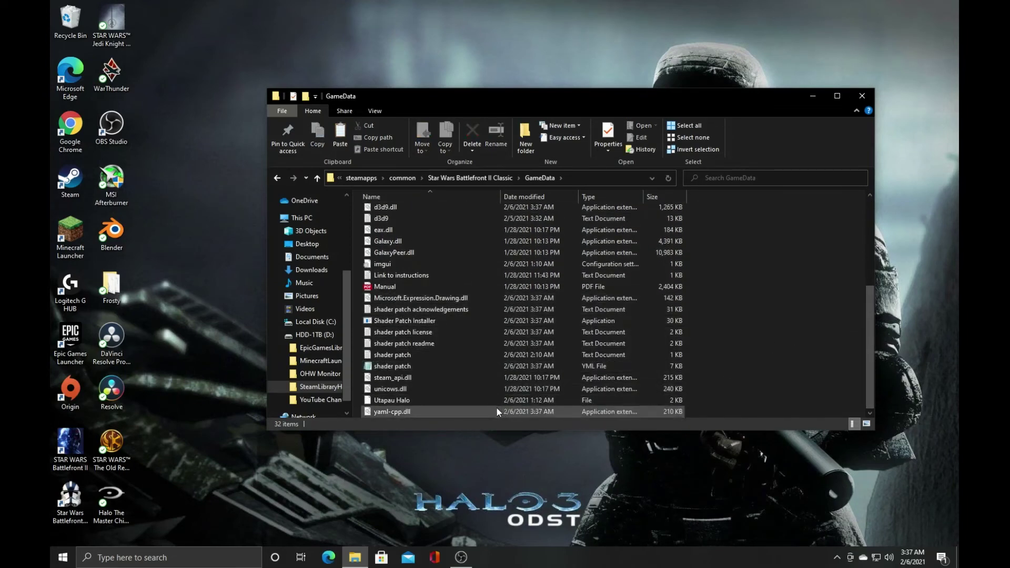
pyautogui.click(547, 364)
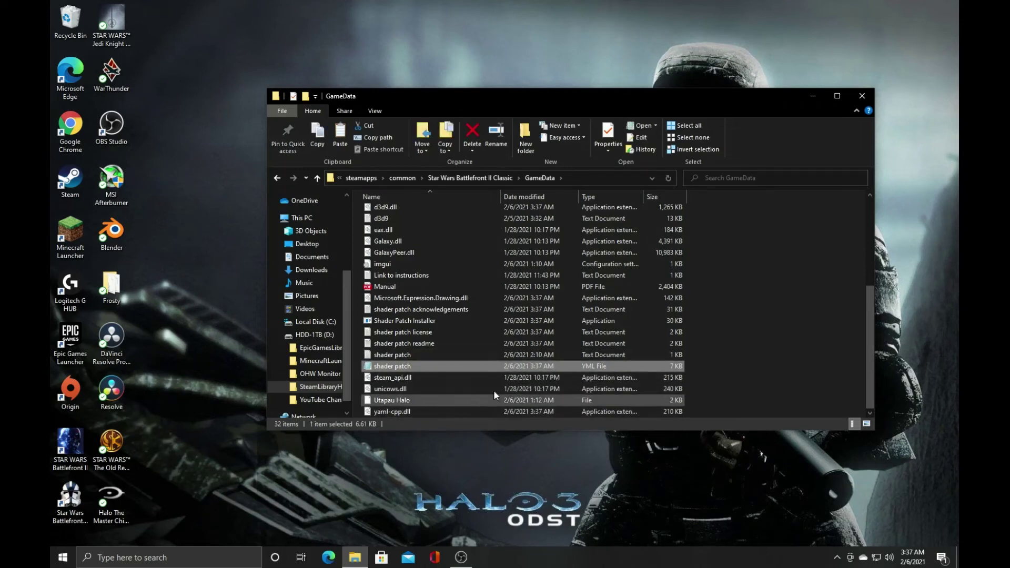
pyautogui.doubleClick(422, 365)
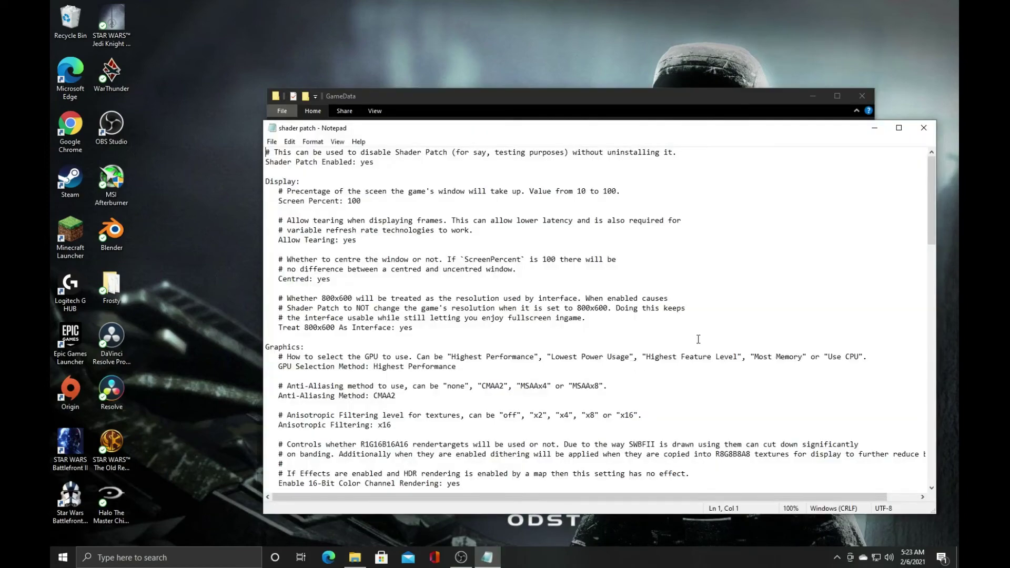
# Set Treat 800x600 As Interface to no in the Display section, and close the file and the GameData folder.
pyautogui.moveTo(934, 213); pyautogui.dragTo(958, 194)
pyautogui.moveTo(287, 298); pyautogui.dragTo(546, 305)
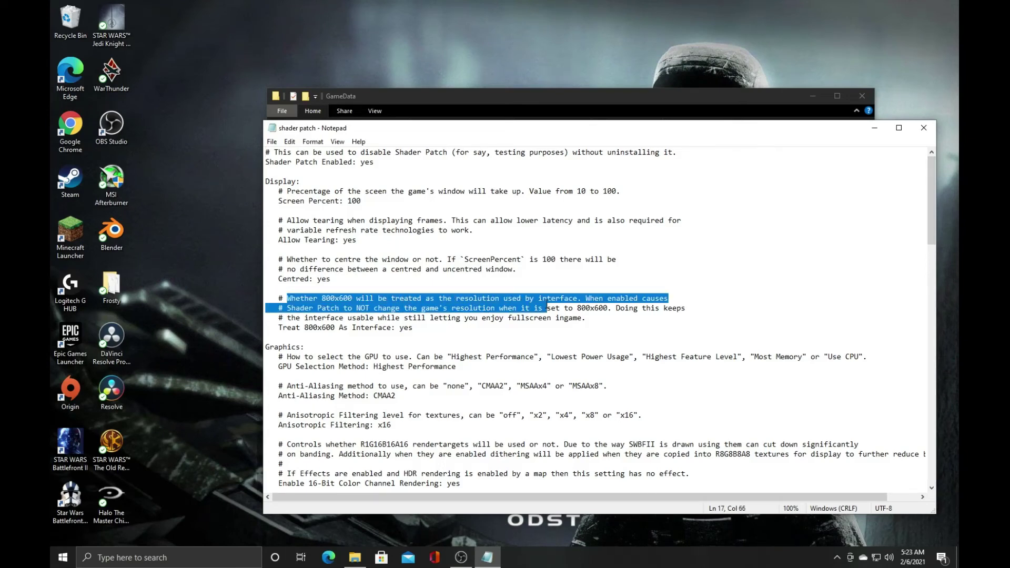
pyautogui.click(466, 327)
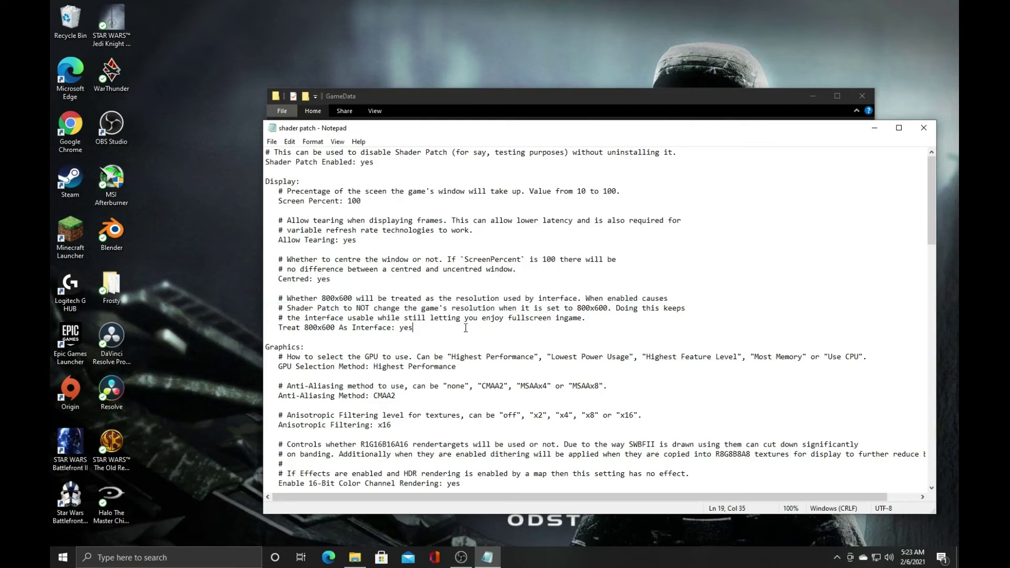
pyautogui.press('BackSpace')
pyautogui.press('BackSpace')
pyautogui.write('no')
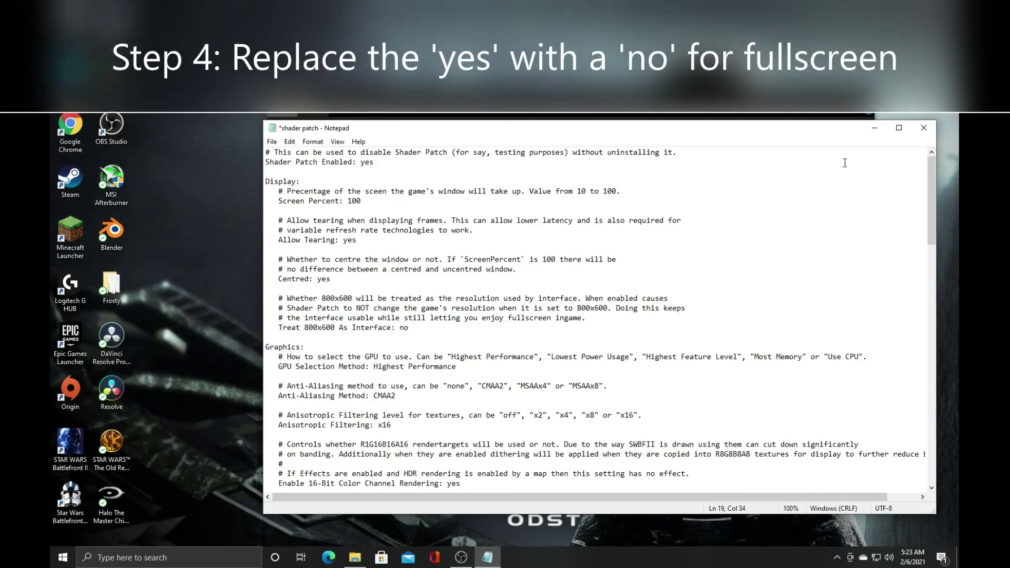
pyautogui.click(924, 128)
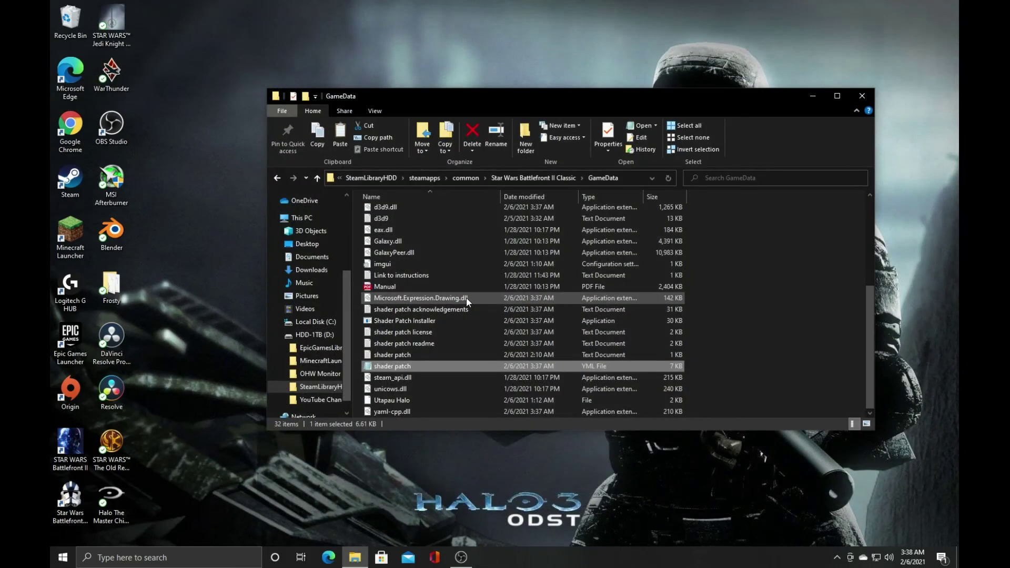
pyautogui.click(863, 96)
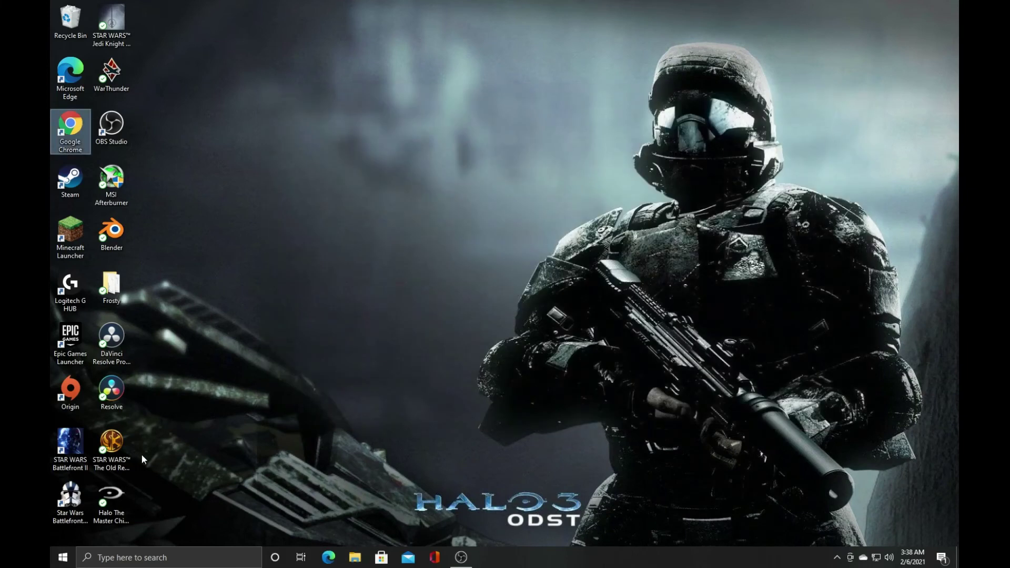
# Launch Star Wars Battlefront II HD from the desktop and allow Steam to start it with the /resolution 1920 1080 parameters.
pyautogui.click(70, 499)
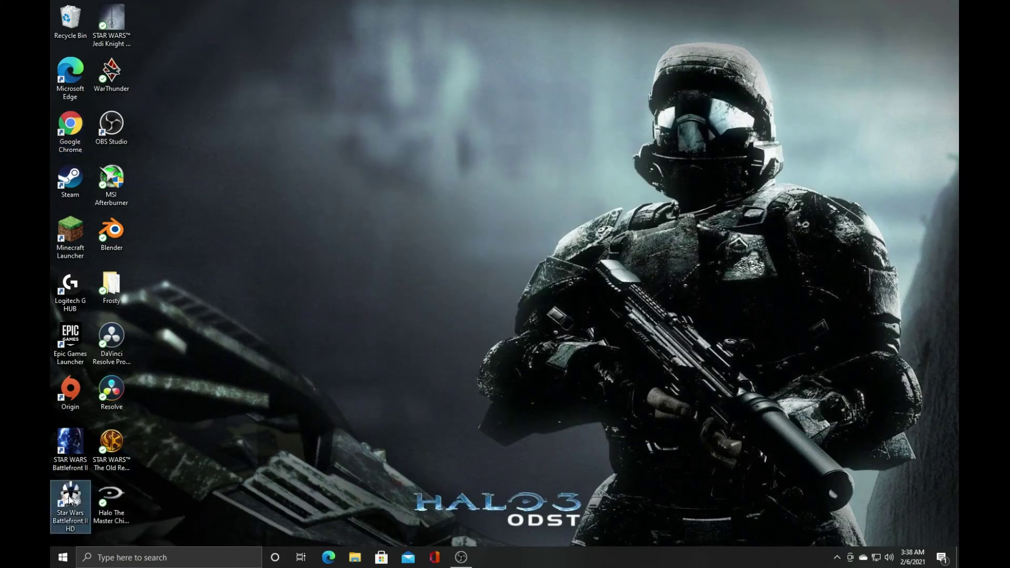
pyautogui.doubleClick(70, 499)
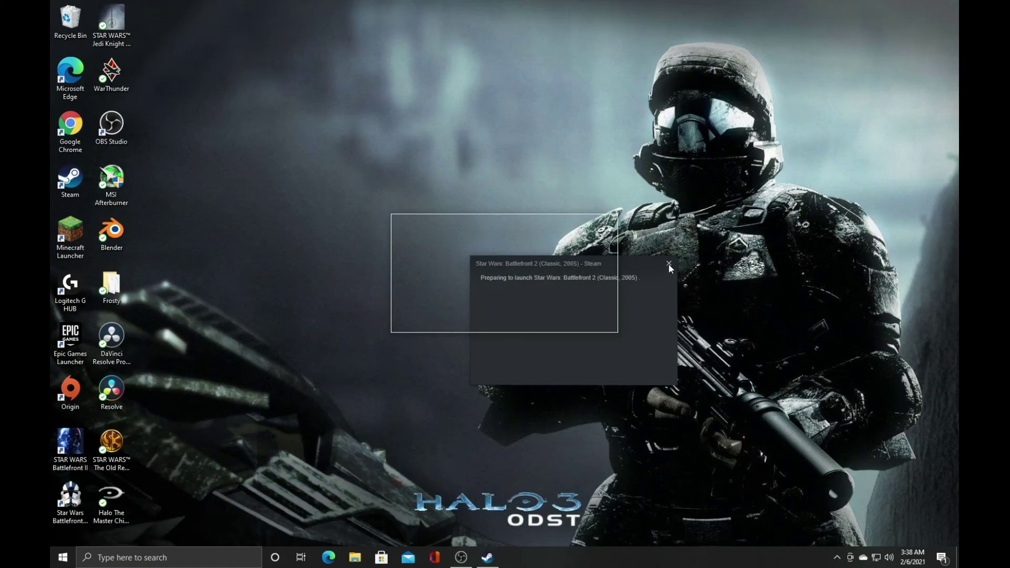
pyautogui.click(558, 318)
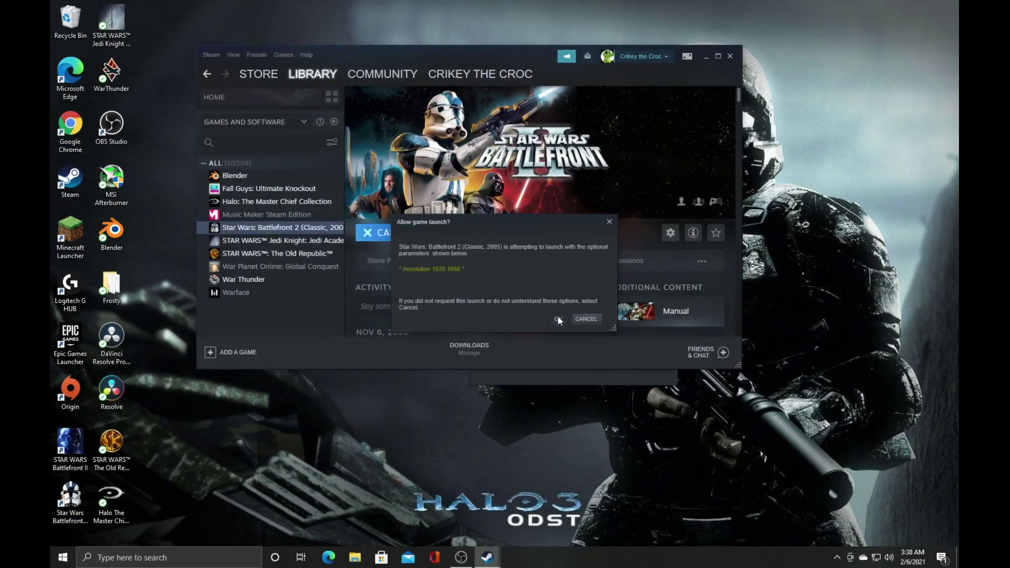